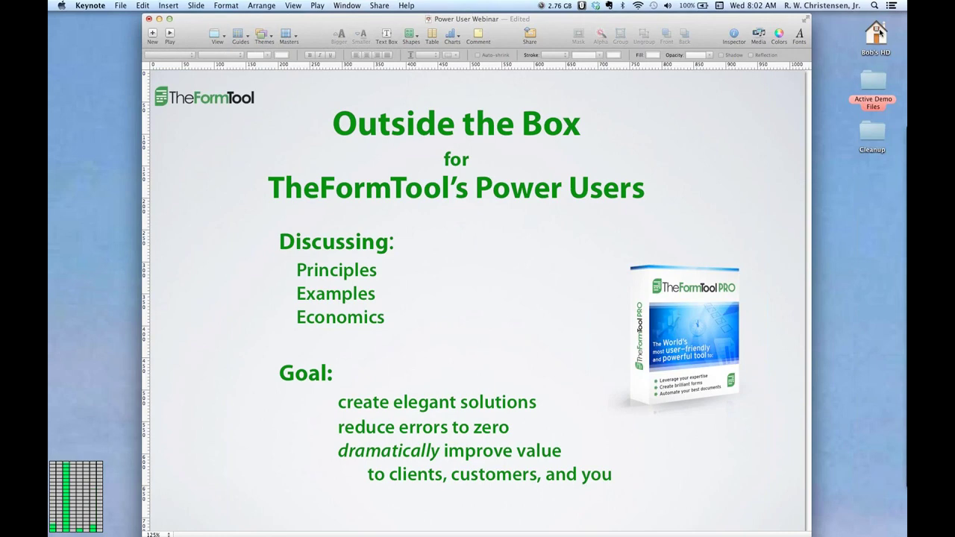
- Advance to the Principles slide listing the question-design guidelines
key(Down)
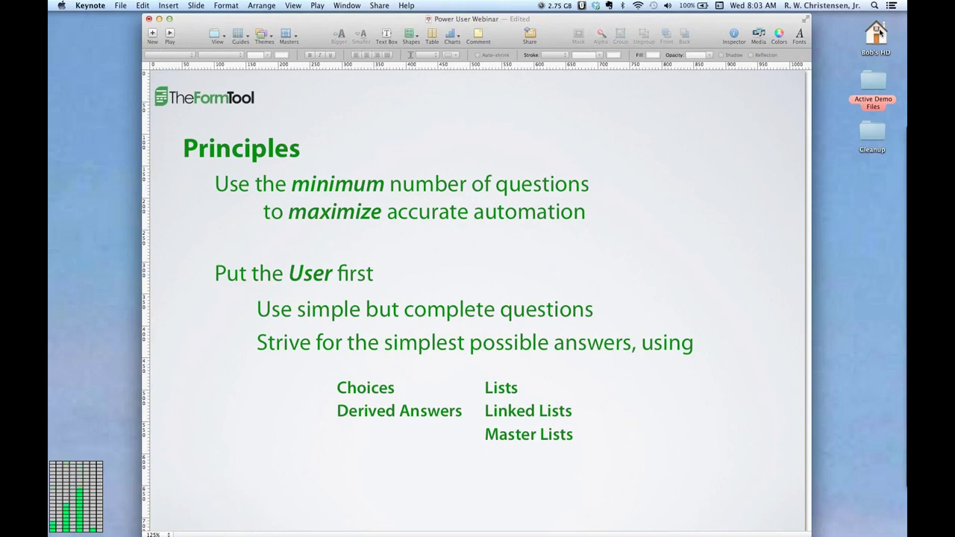
- Advance to the Reasoning, Interactive, Binary and Repetitive question-type pyramid slide
key(Down)
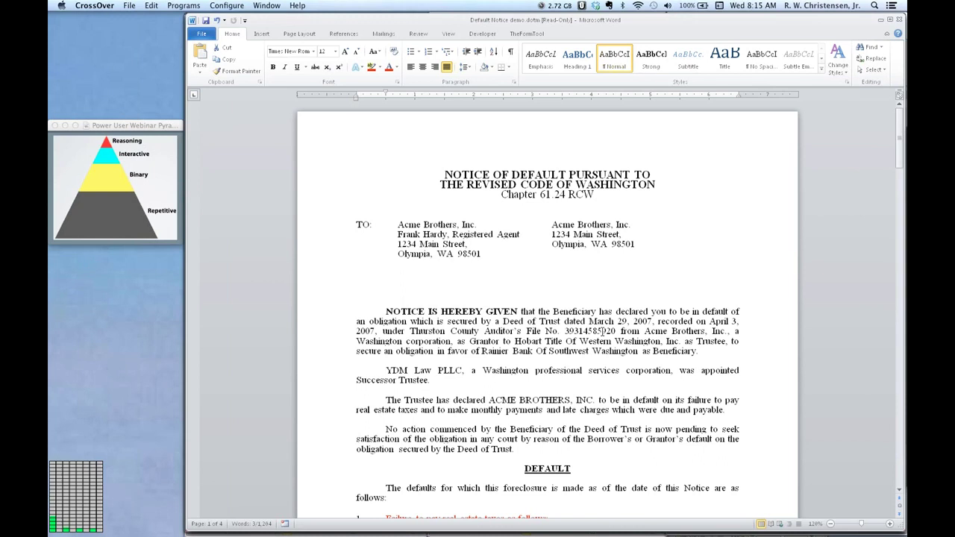
- Scroll to the red DEFAULT tax list and select $1,100.00 in item (a)
scroll(602, 331, down, 6)
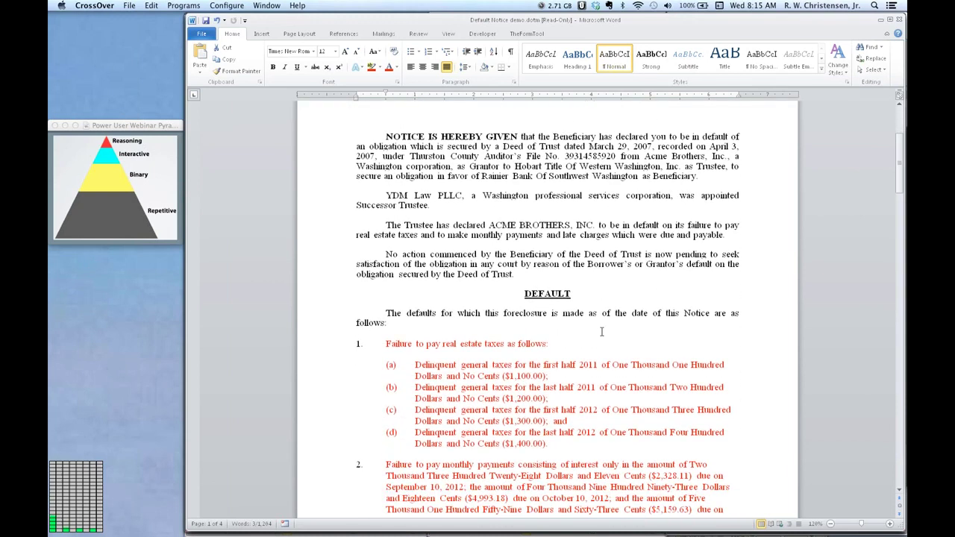
scroll(602, 333, down, 1)
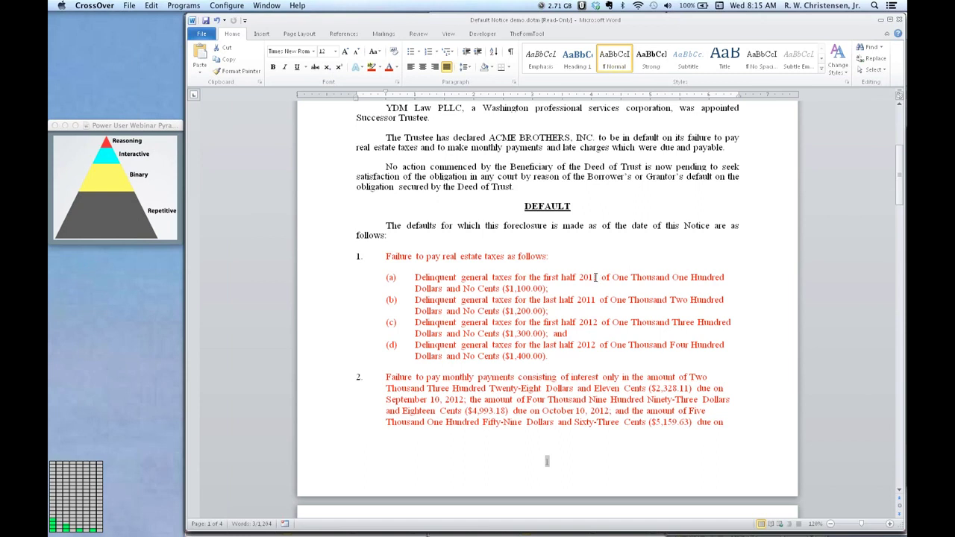
drag(598, 277, 507, 293)
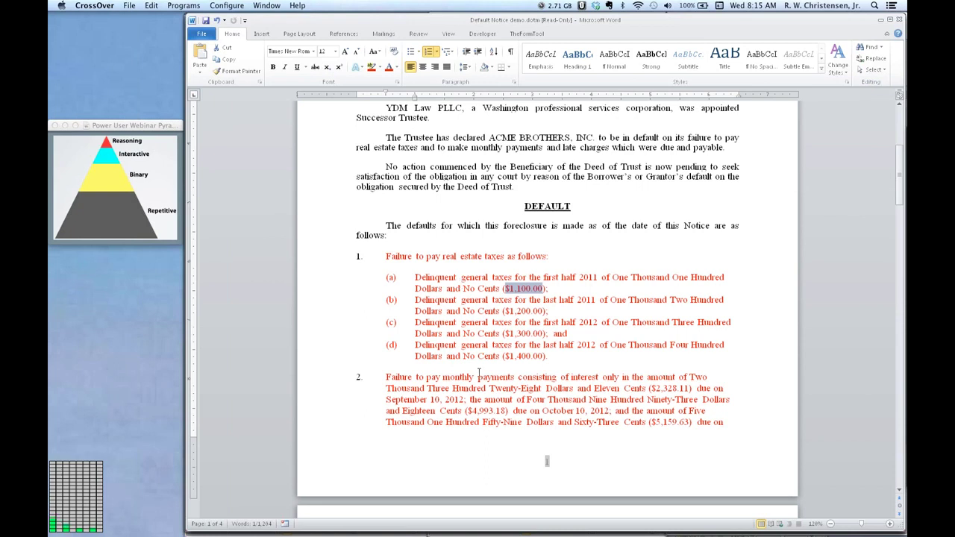
- Highlight the spelled-out payment and the ($2,328.11) amount in item 2
scroll(479, 371, down, 1)
scroll(479, 372, down, 3)
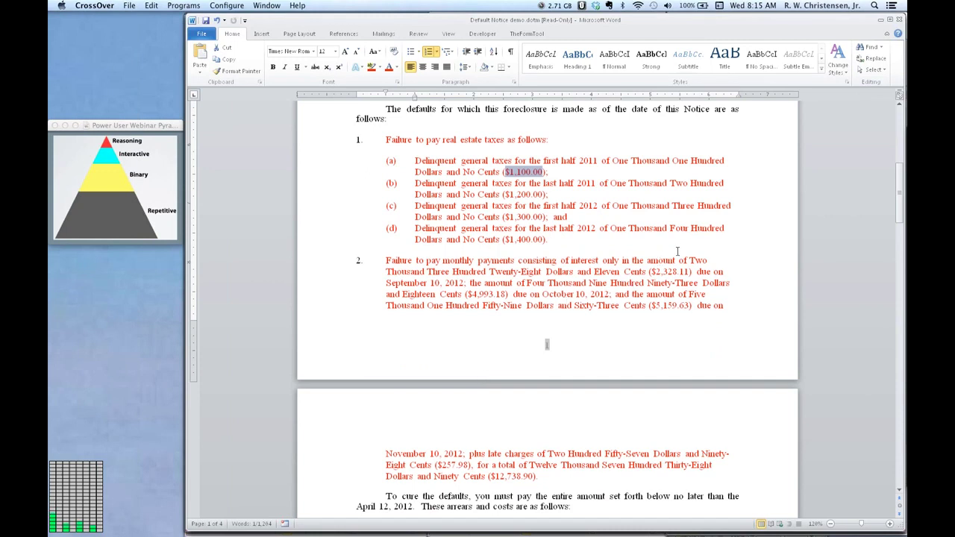
drag(687, 262, 645, 274)
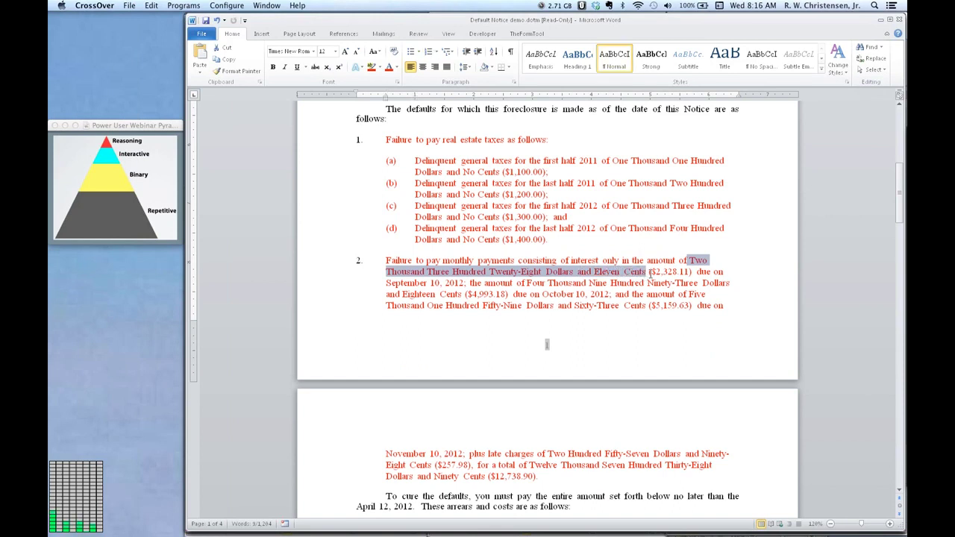
drag(649, 273, 691, 273)
- Highlight the spelled-out total of ($12,738.90) further down page 2
scroll(669, 291, down, 2)
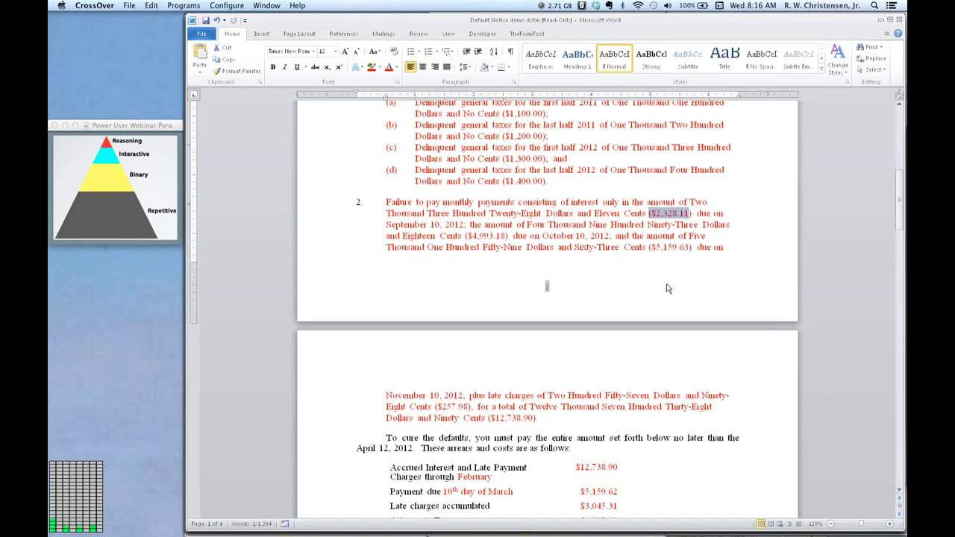
scroll(668, 291, down, 2)
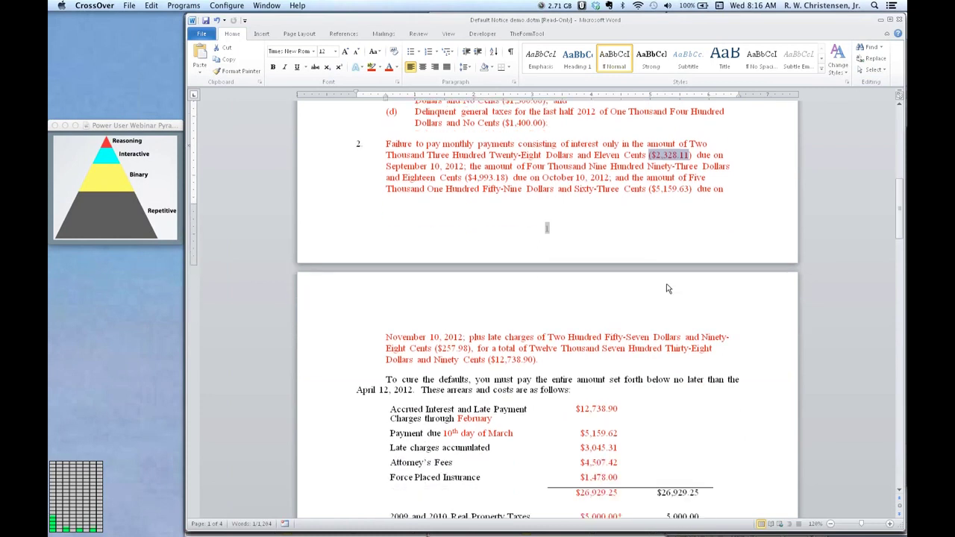
click(536, 360)
drag(536, 359, 500, 356)
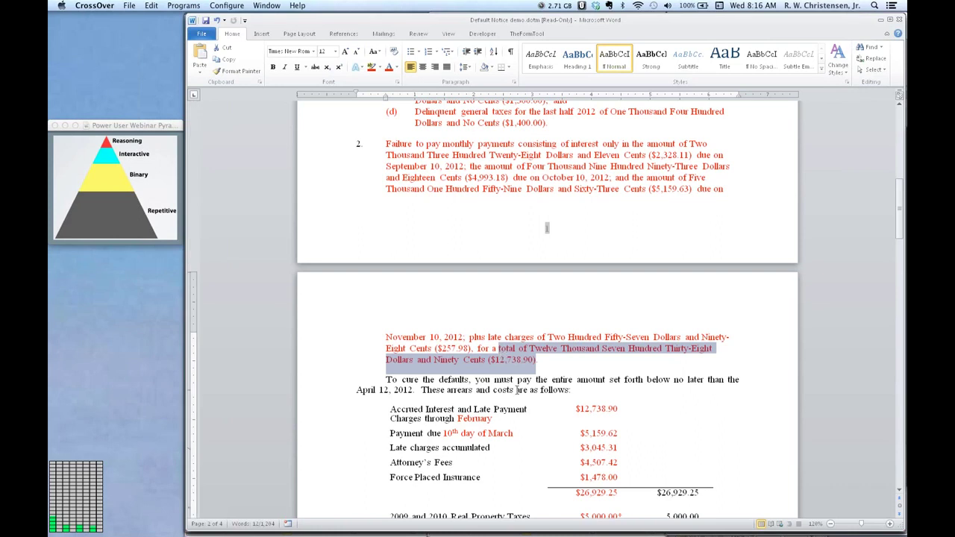
scroll(516, 389, down, 3)
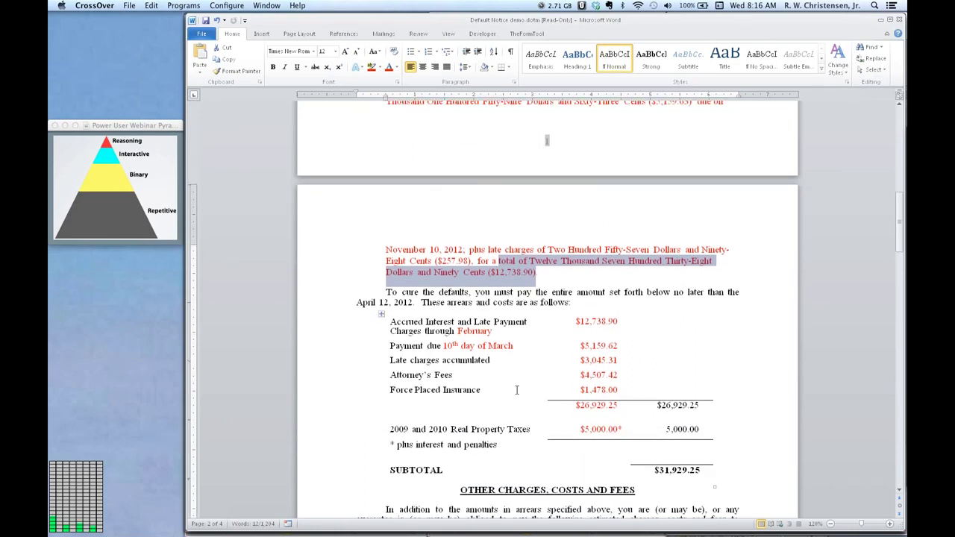
- Select then clear the arrears amounts column, and scroll to page 3's Recourse to Courts
click(575, 316)
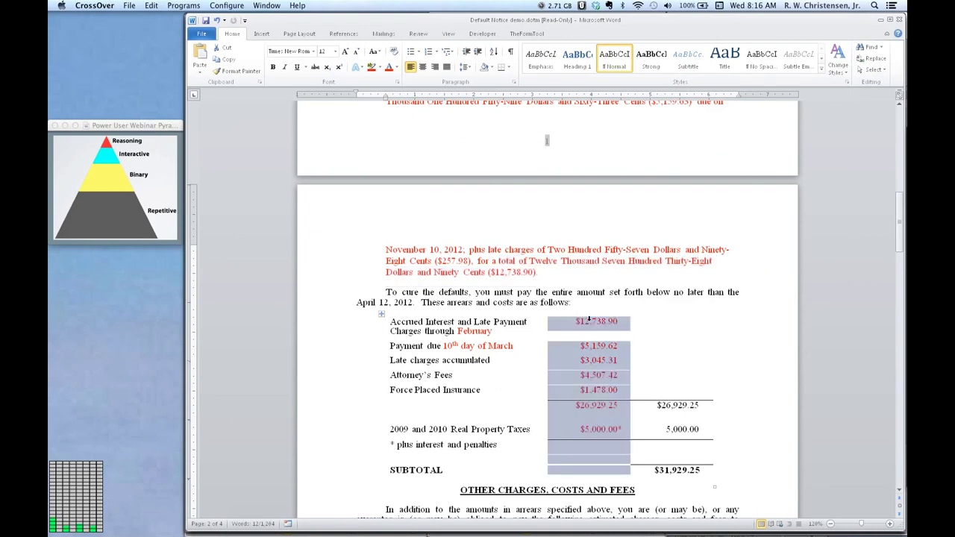
click(620, 320)
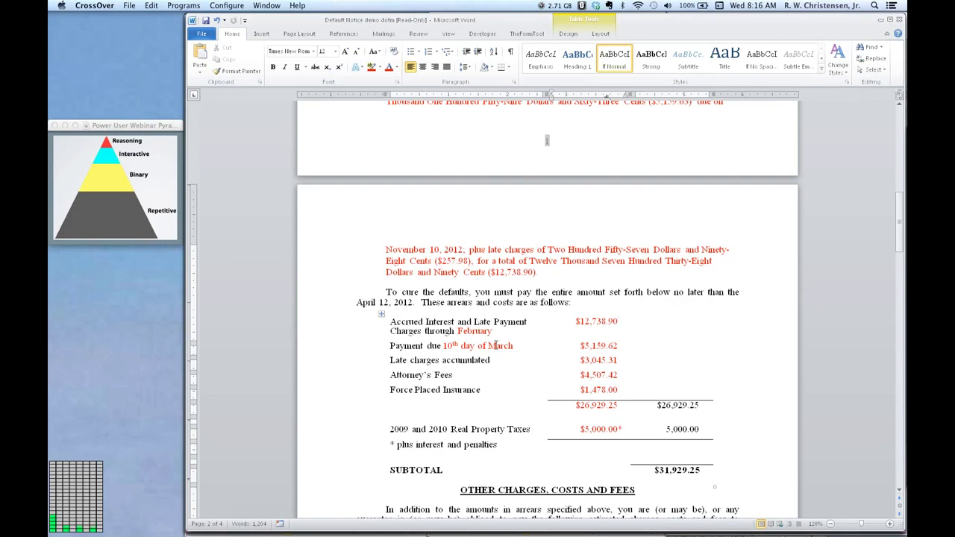
scroll(584, 391, down, 1)
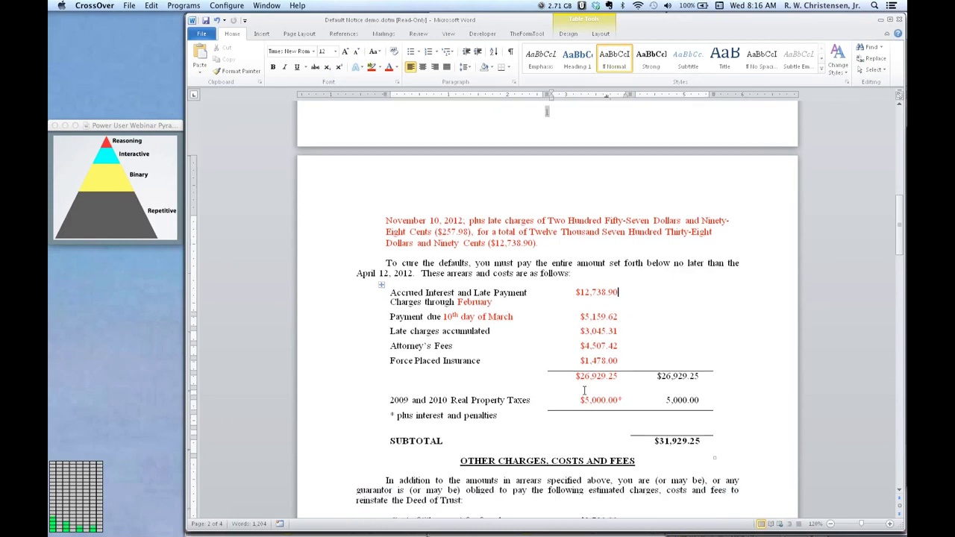
scroll(584, 390, down, 4)
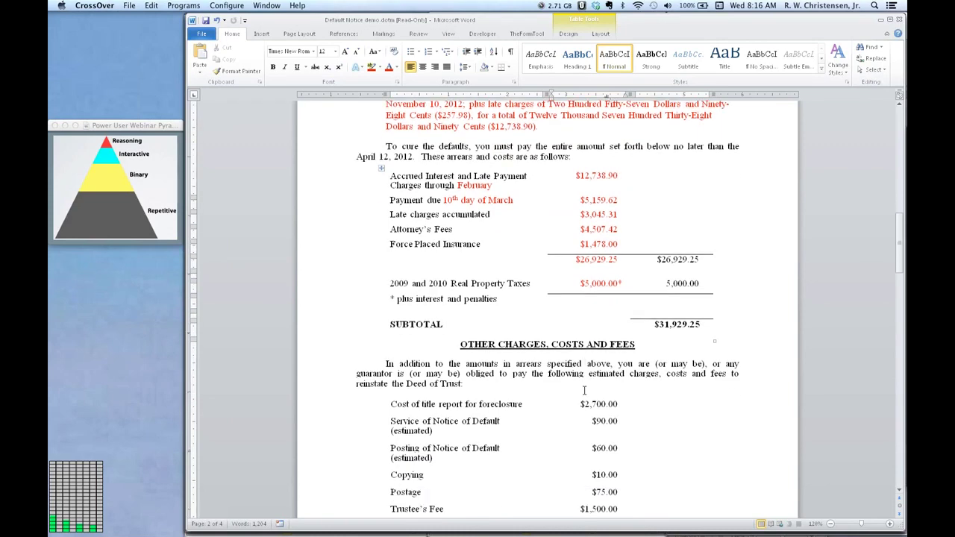
scroll(584, 391, down, 12)
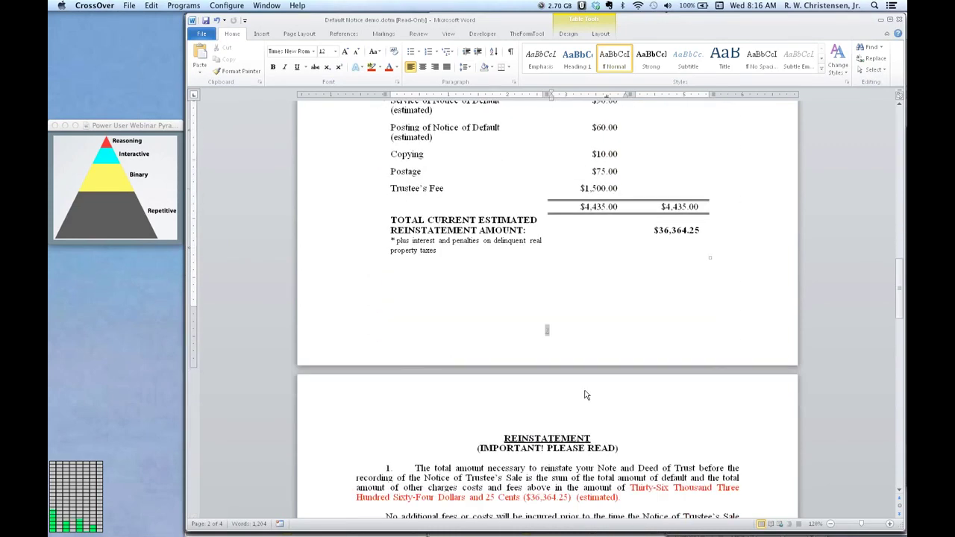
scroll(584, 395, down, 3)
scroll(584, 390, down, 3)
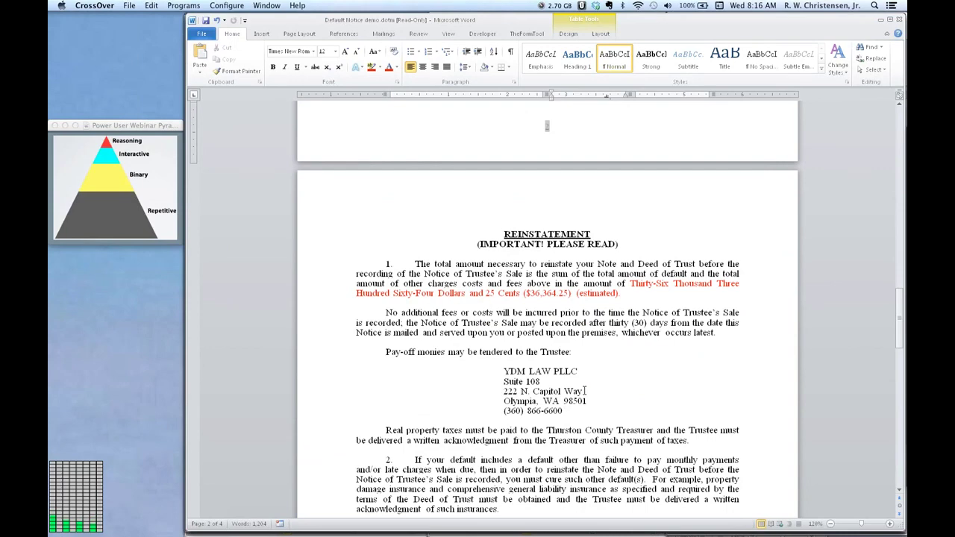
scroll(585, 391, down, 13)
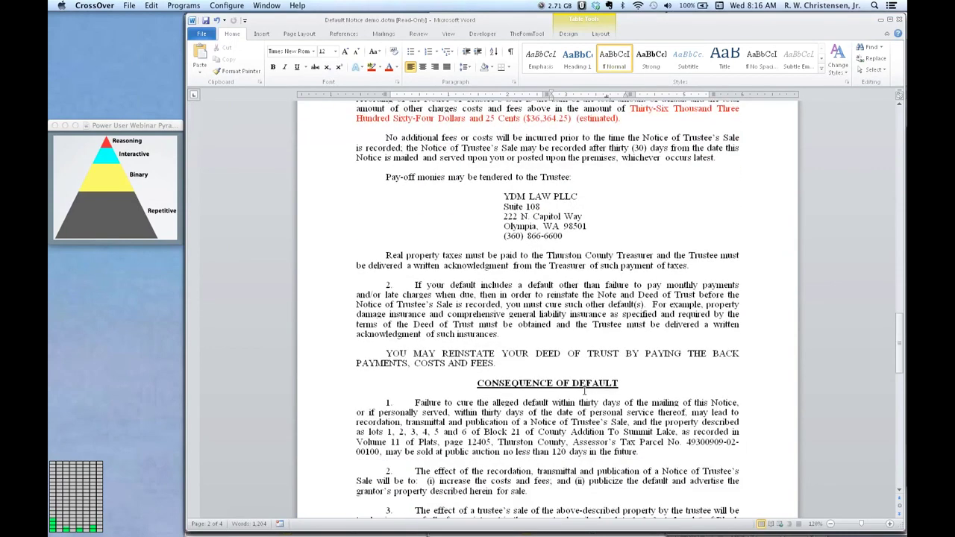
scroll(585, 396, down, 9)
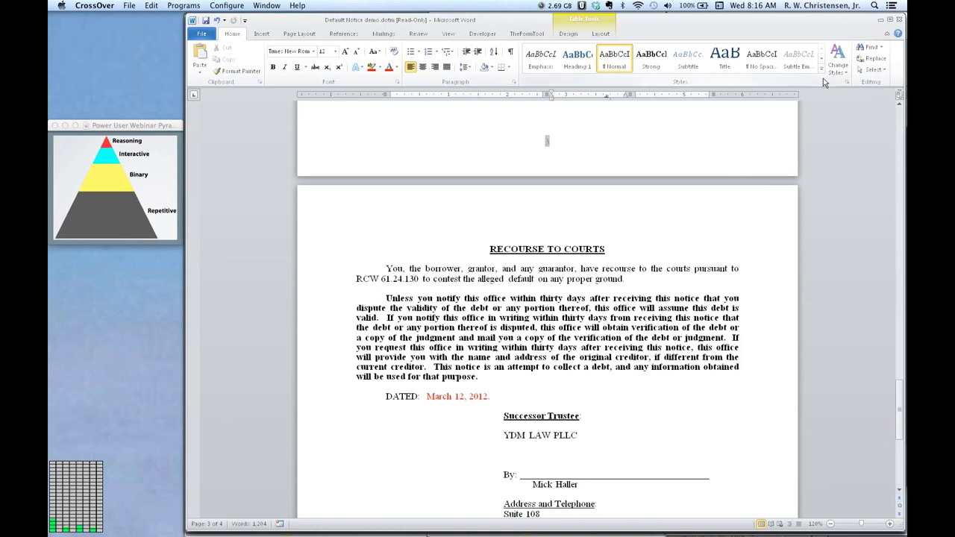
- Close the Default Notice document without saving
click(899, 20)
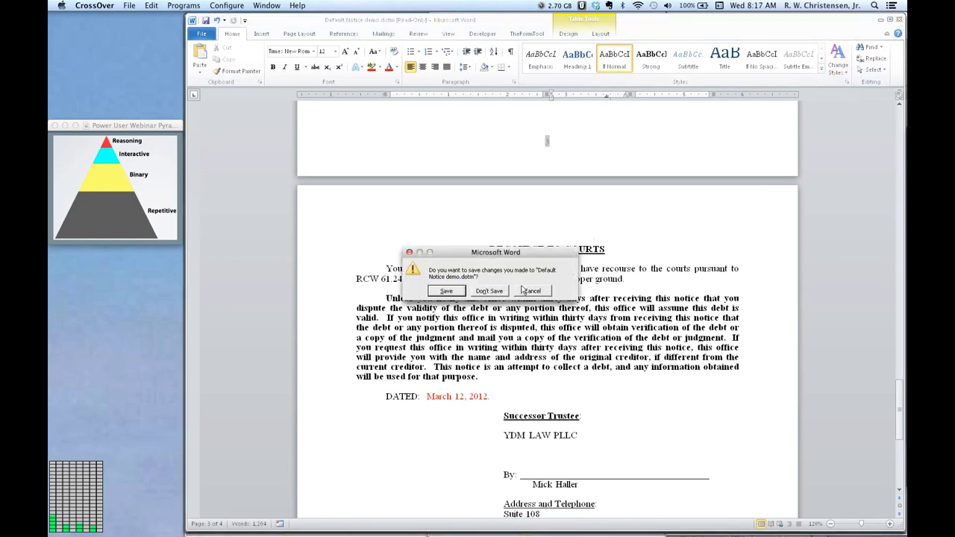
click(502, 290)
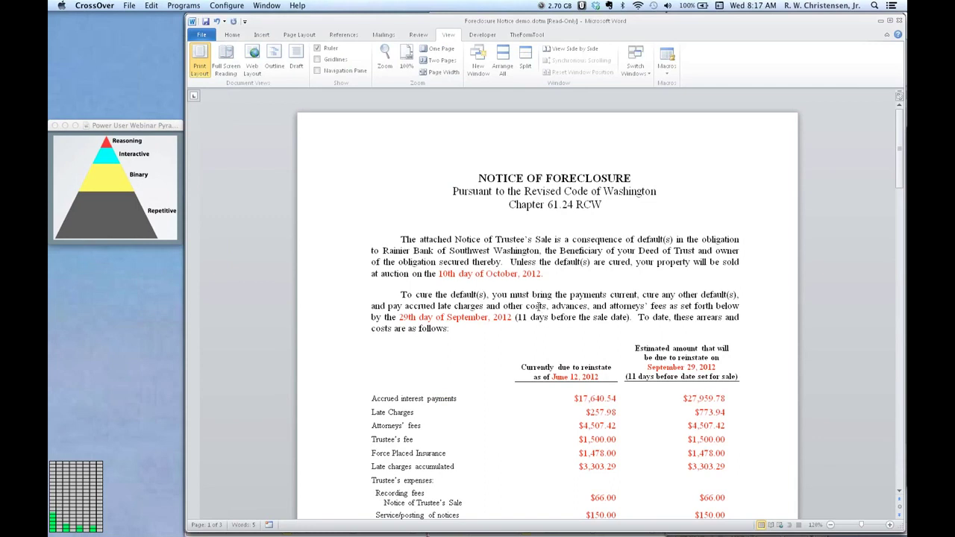
scroll(537, 306, down, 2)
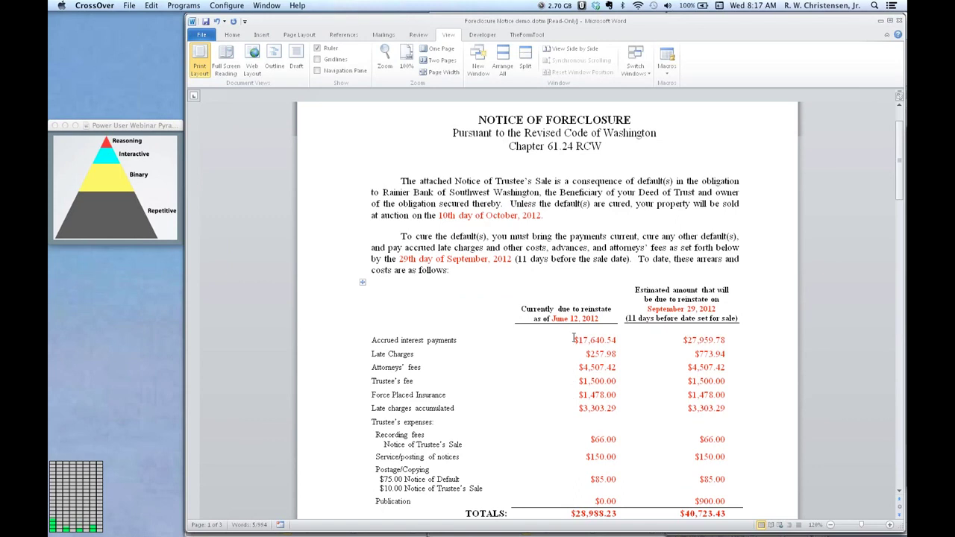
- Highlight the currently-due and estimated reinstatement amount columns in the Foreclosure Notice
drag(573, 338, 601, 481)
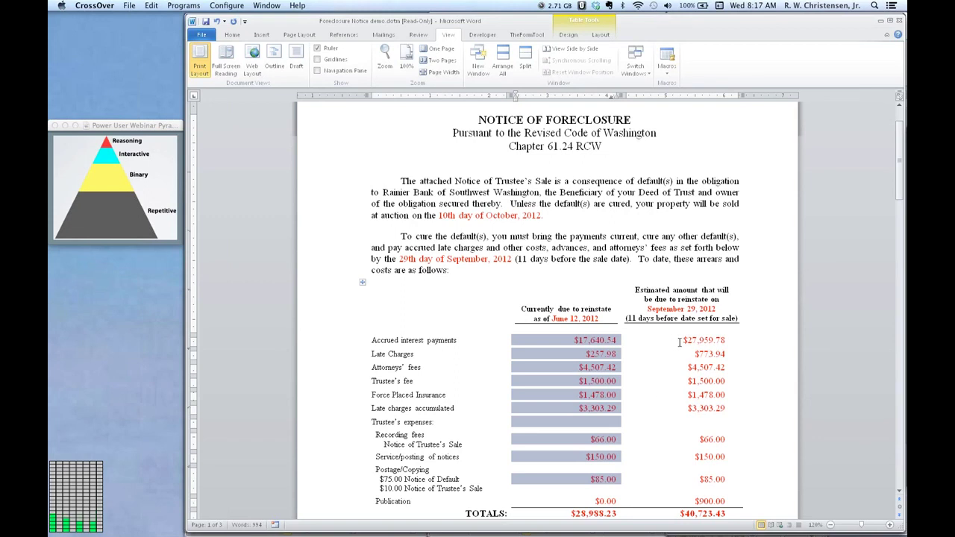
drag(679, 342, 711, 479)
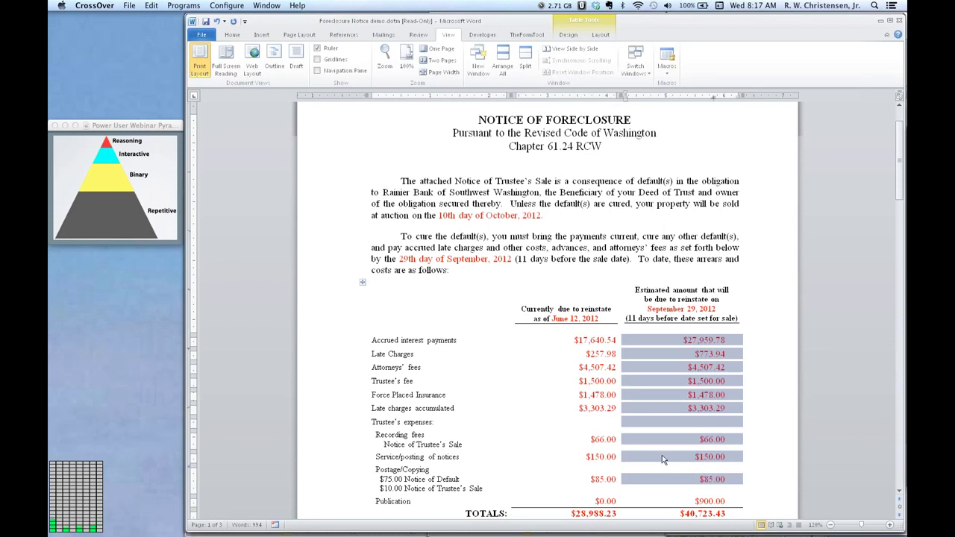
scroll(662, 455, down, 15)
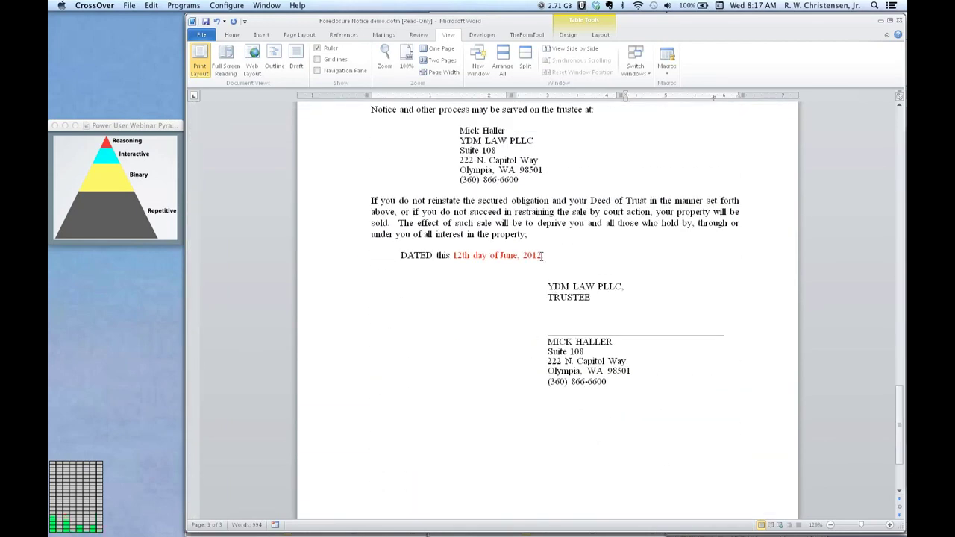
scroll(543, 255, up, 15)
scroll(544, 255, up, 15)
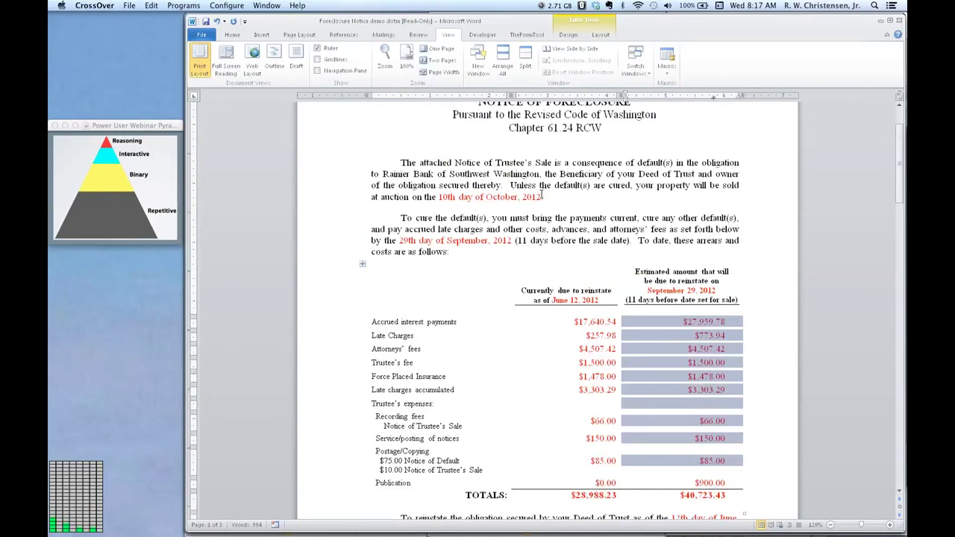
- Highlight the sale date, 10th day of October, 2012, then the September 2012 cure deadline
drag(542, 197, 447, 203)
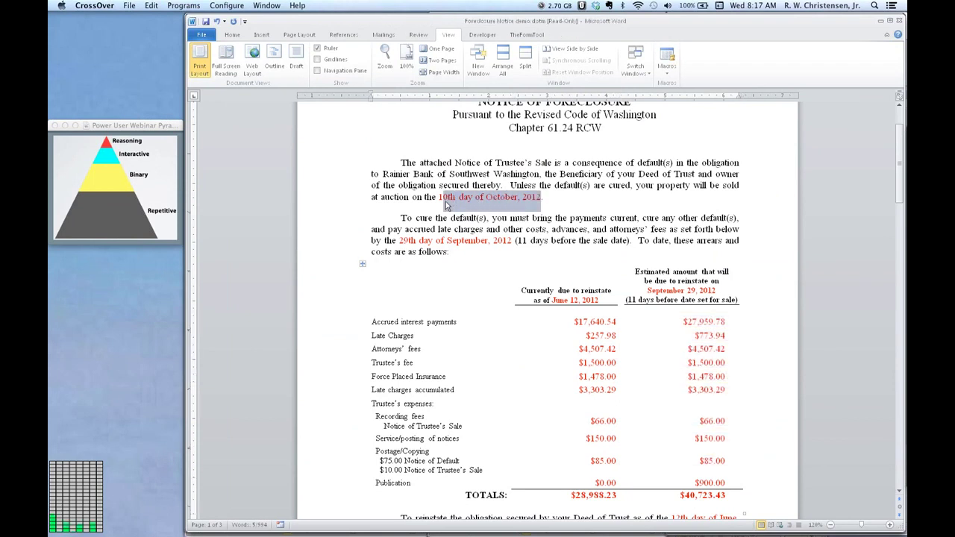
click(511, 241)
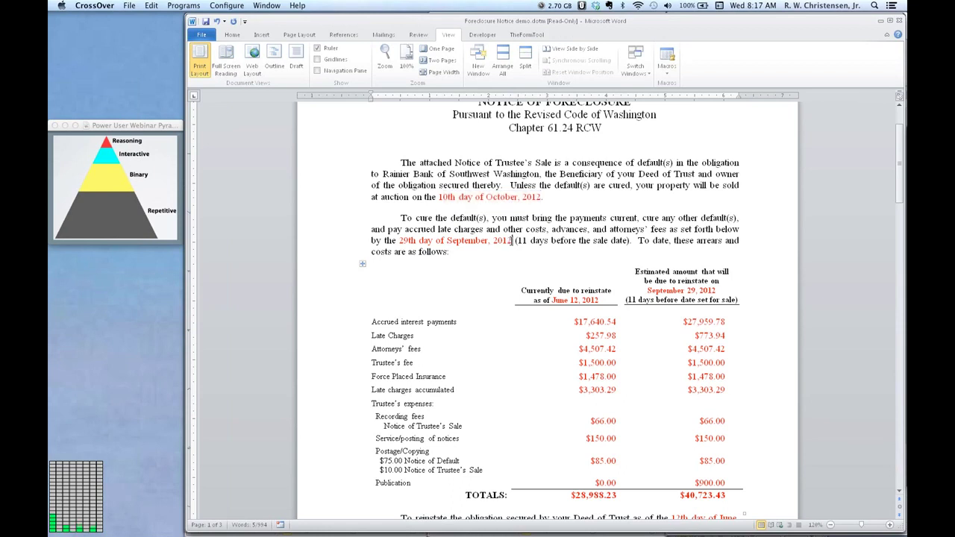
drag(512, 241, 402, 241)
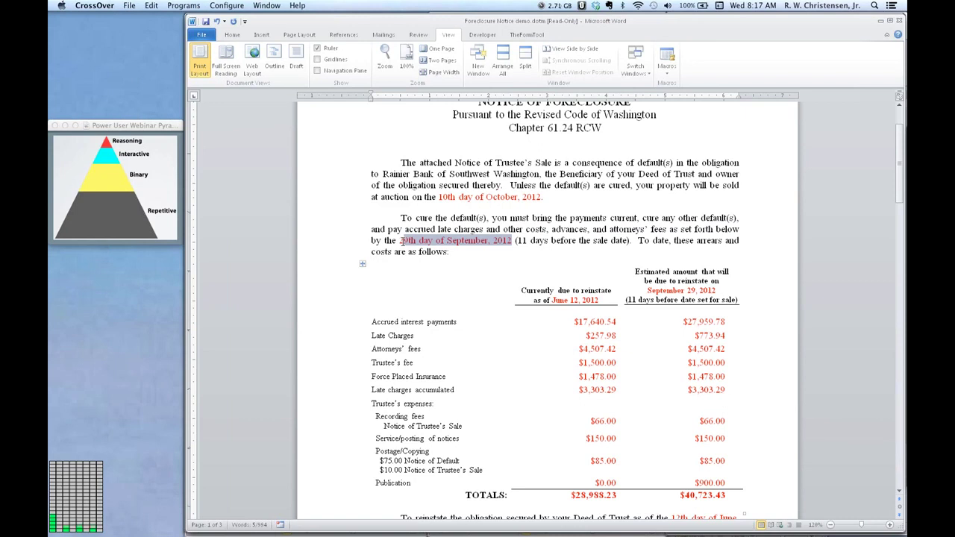
click(716, 291)
- Re-highlight the reinstatement amounts column, then the reinstatement date and total amounts
drag(717, 291, 705, 483)
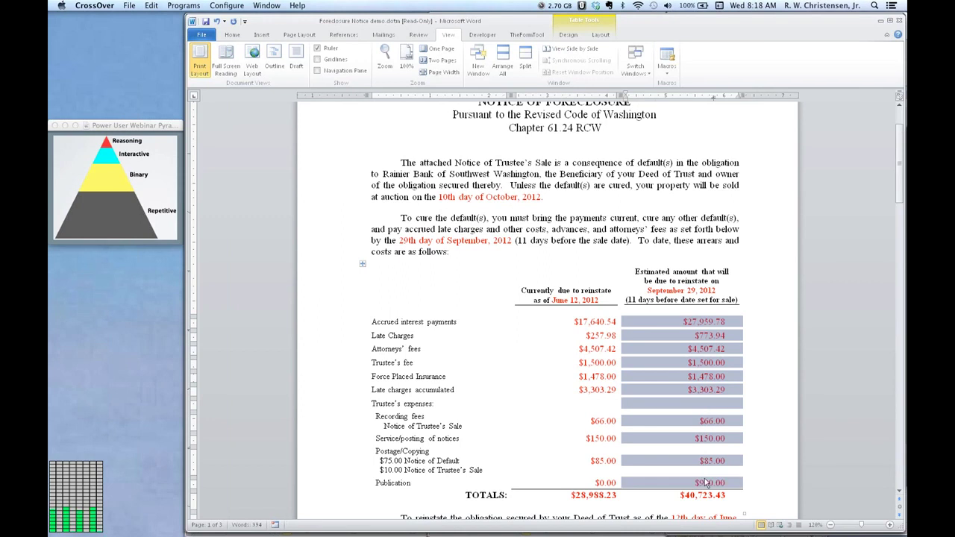
scroll(705, 483, down, 5)
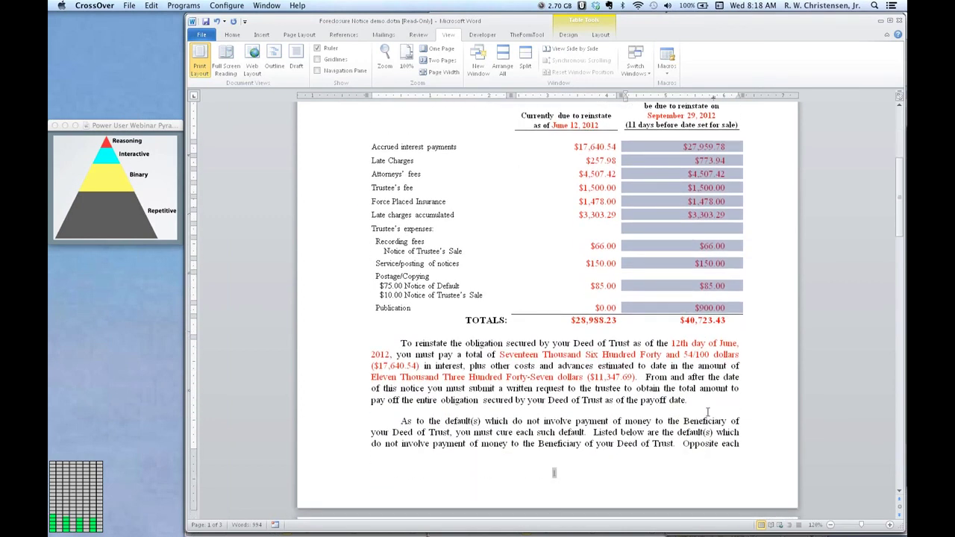
click(671, 344)
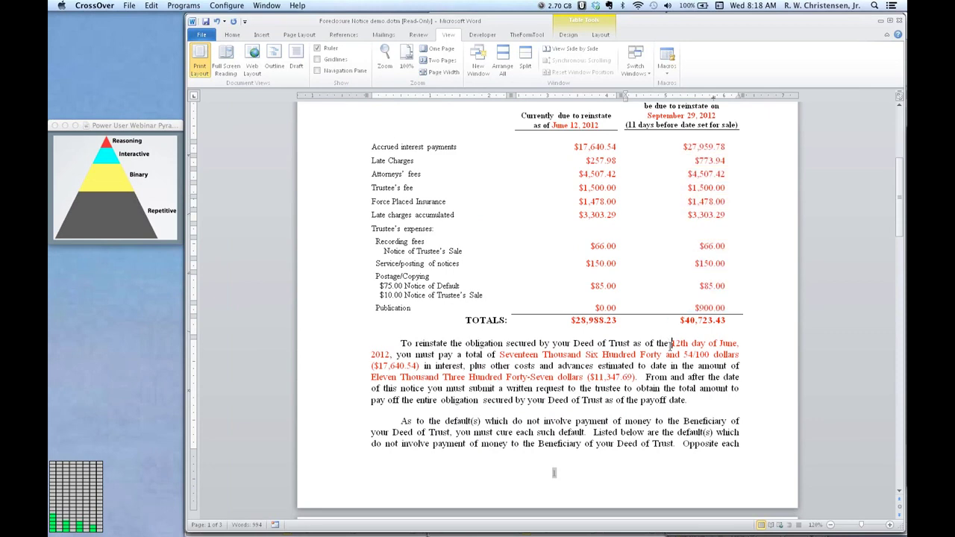
drag(671, 345, 670, 378)
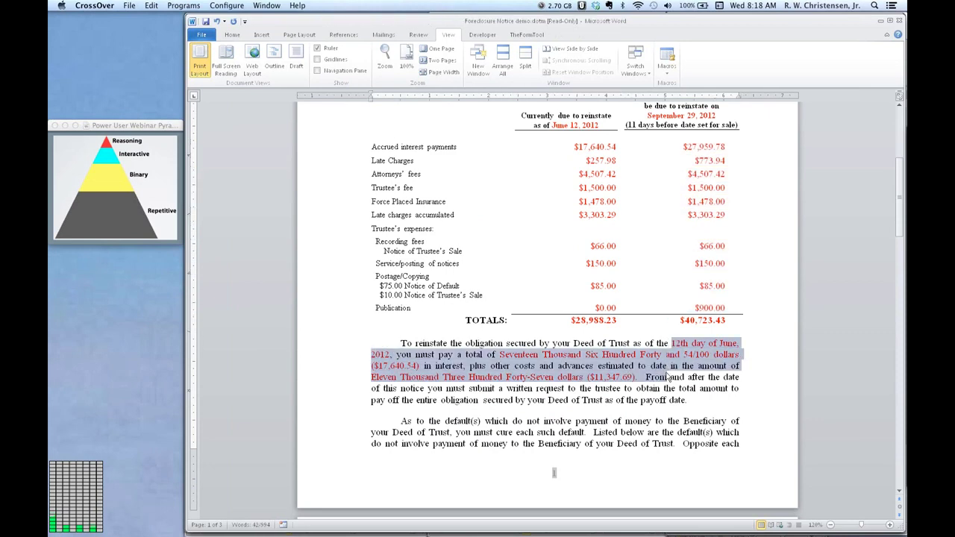
- Close the Foreclosure Notice document without saving
scroll(669, 379, down, 10)
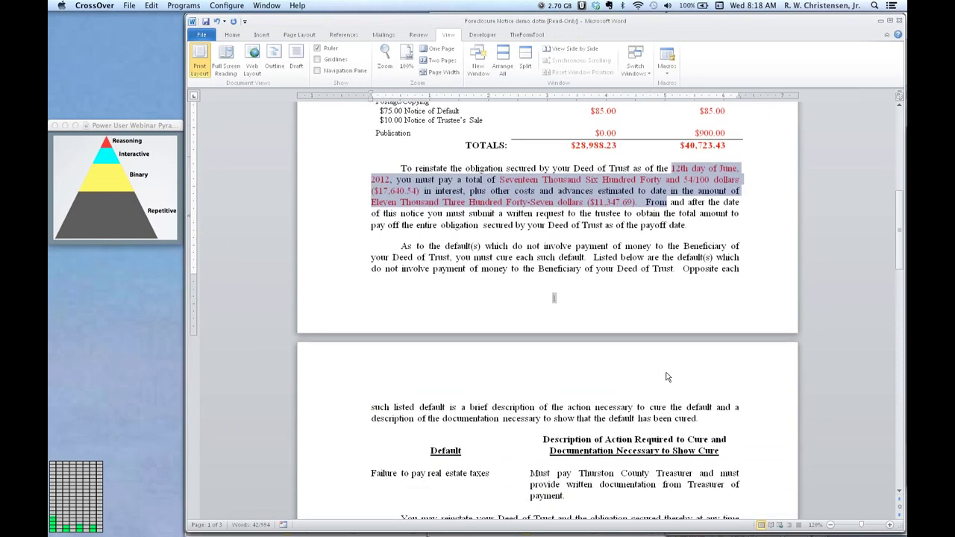
scroll(665, 372, down, 11)
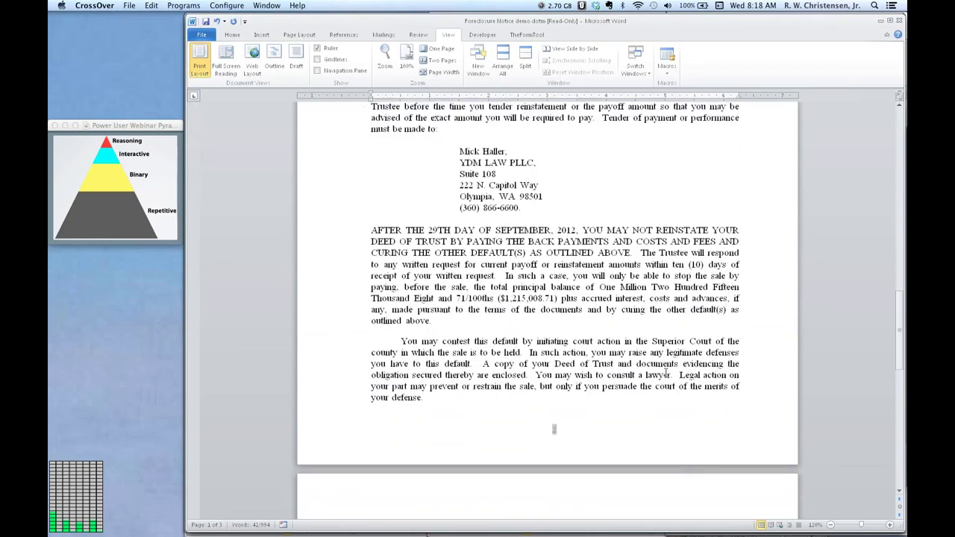
scroll(665, 372, down, 2)
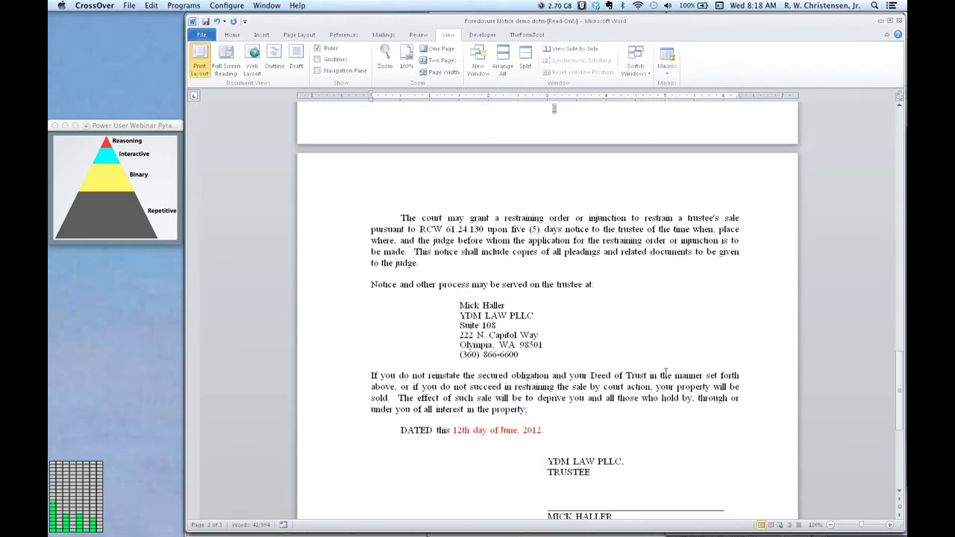
click(899, 22)
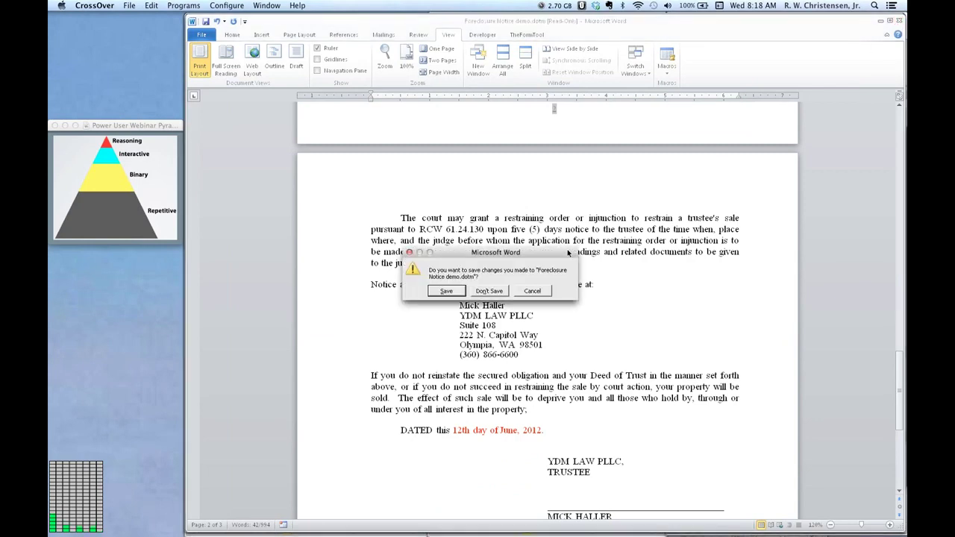
click(504, 292)
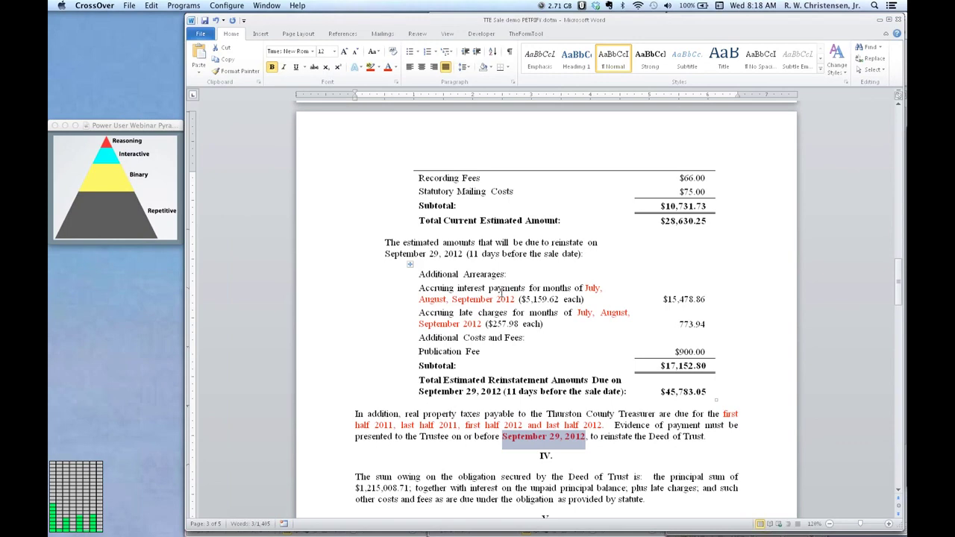
scroll(500, 292, up, 20)
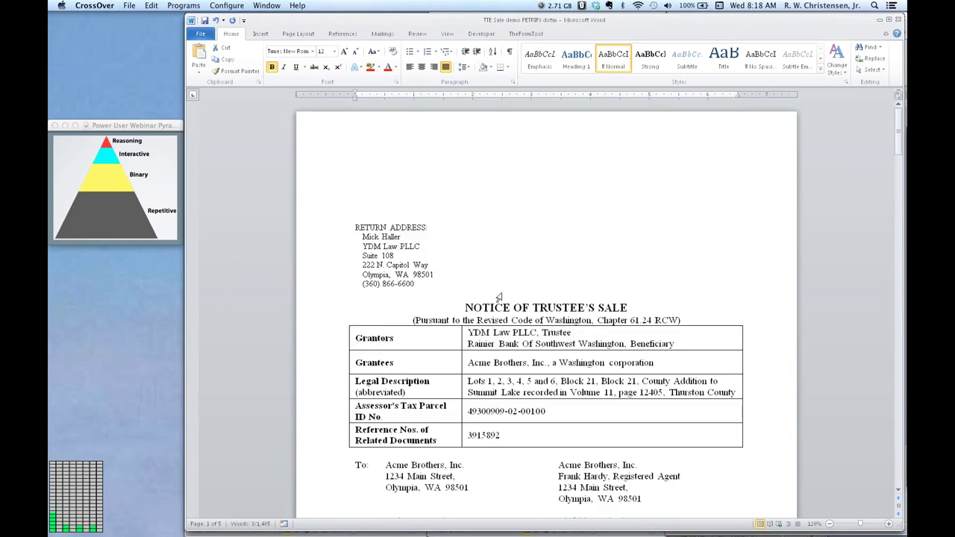
scroll(500, 296, down, 2)
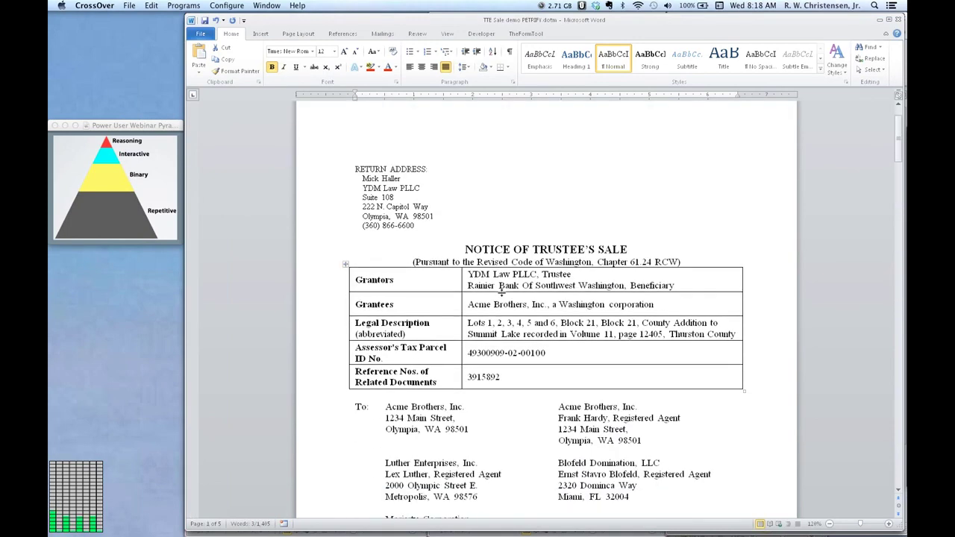
scroll(502, 294, down, 20)
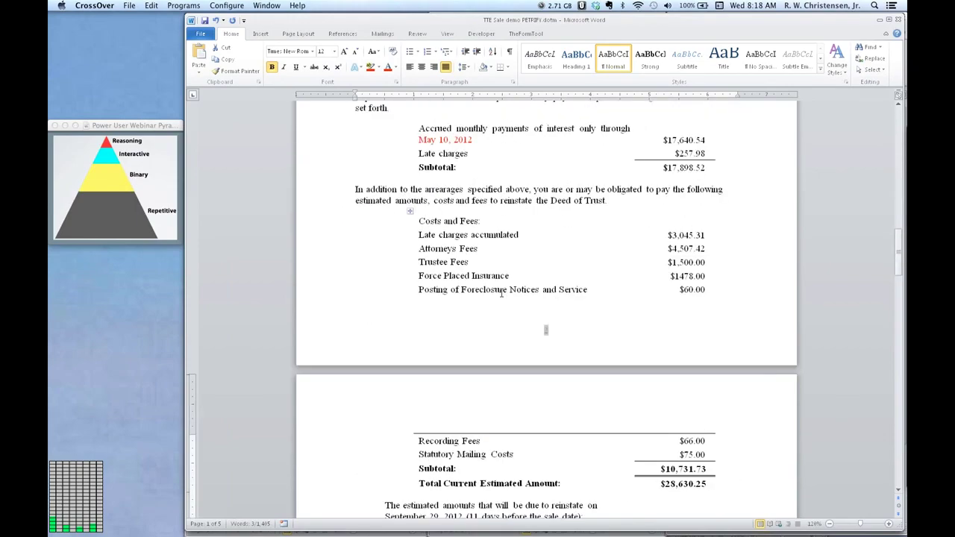
scroll(502, 297, down, 20)
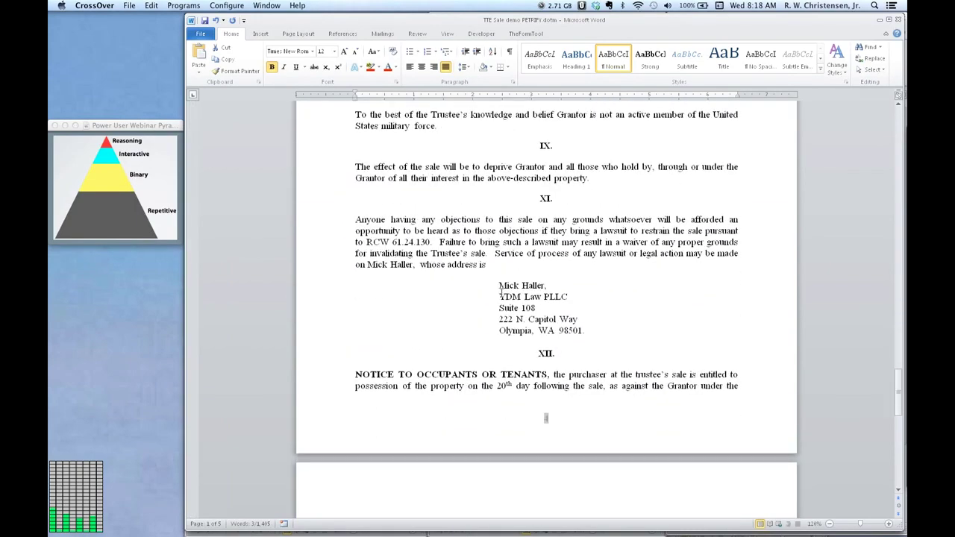
scroll(500, 291, down, 15)
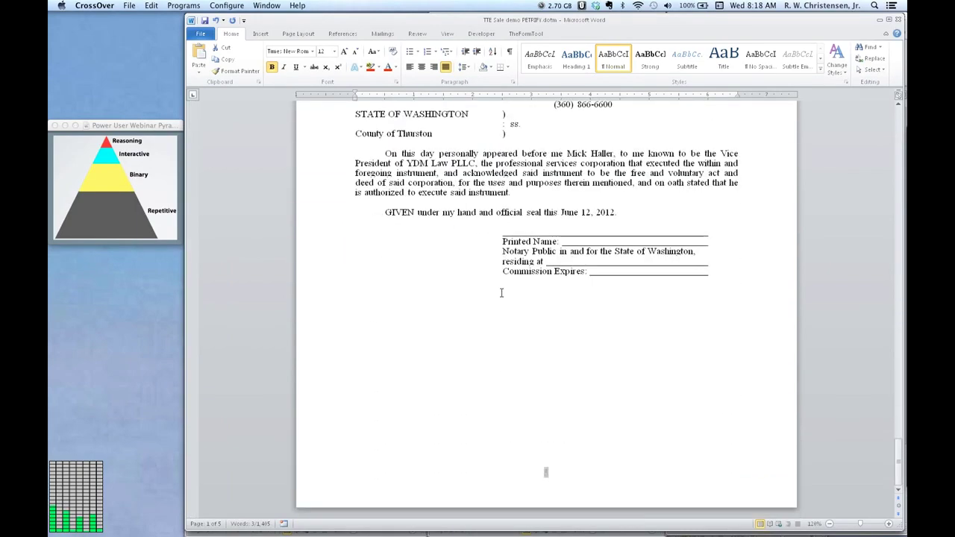
scroll(502, 292, up, 20)
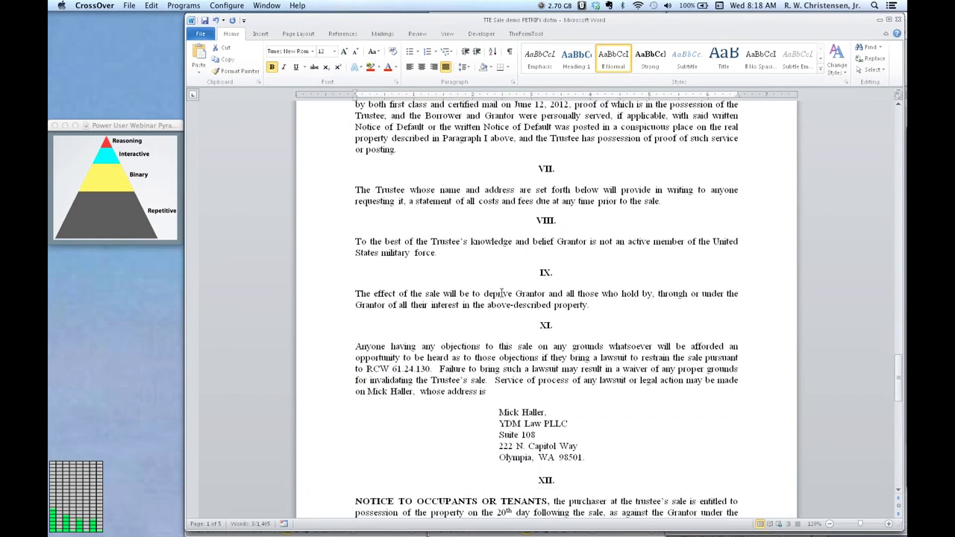
scroll(501, 293, down, 10)
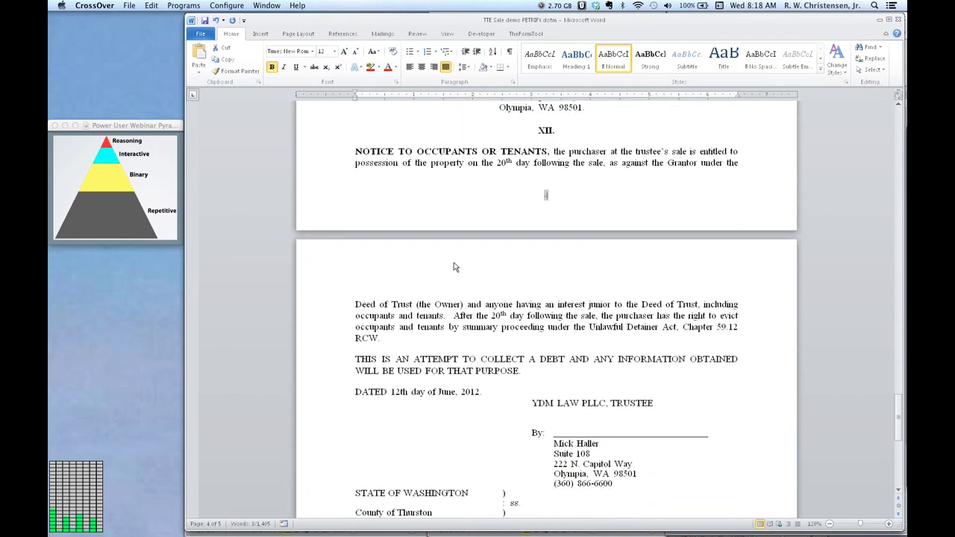
drag(481, 392, 402, 395)
scroll(401, 394, up, 20)
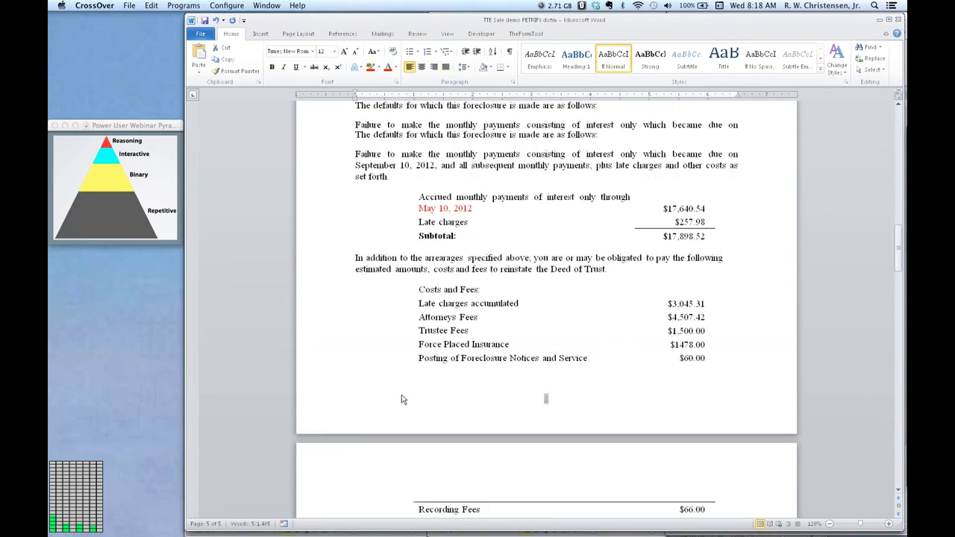
scroll(402, 400, up, 10)
scroll(403, 391, down, 5)
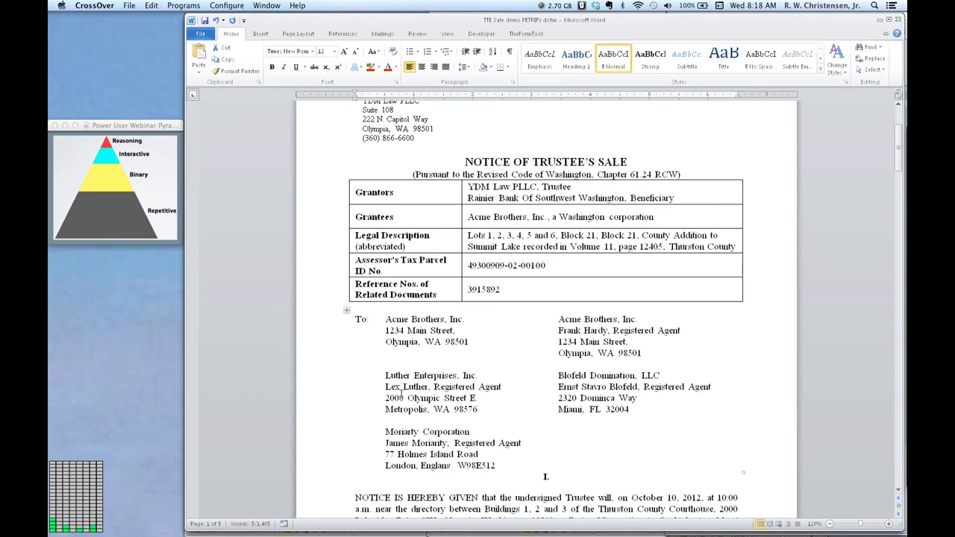
scroll(401, 394, down, 9)
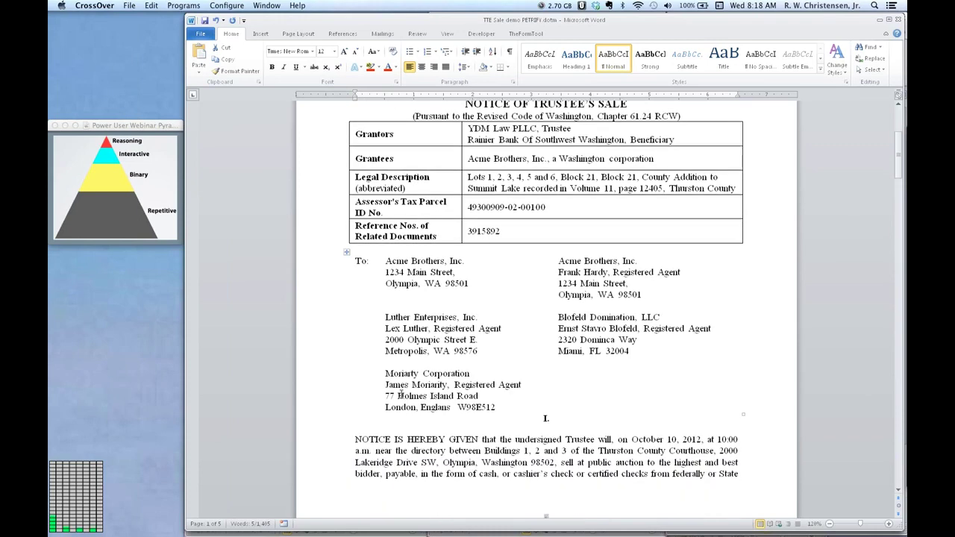
scroll(402, 399, down, 11)
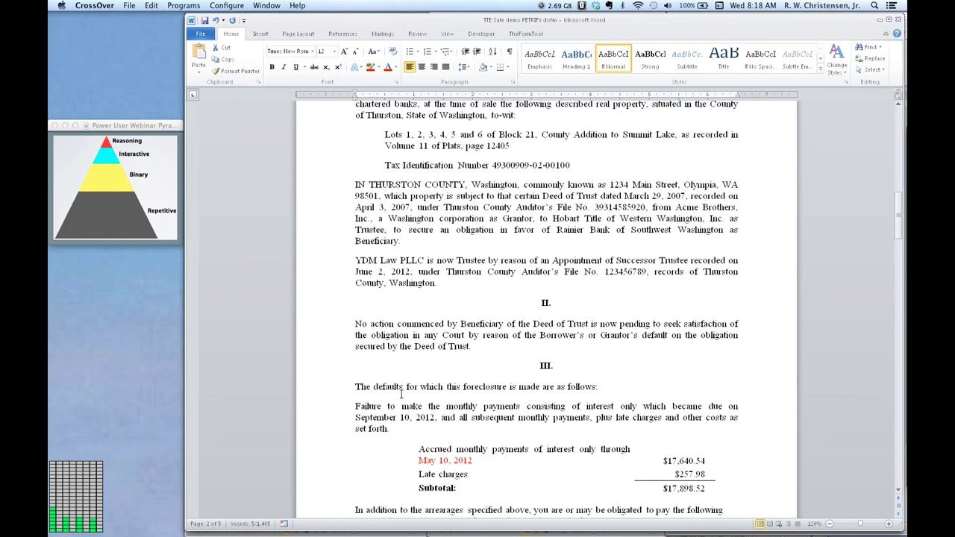
scroll(401, 394, down, 1)
scroll(401, 394, down, 3)
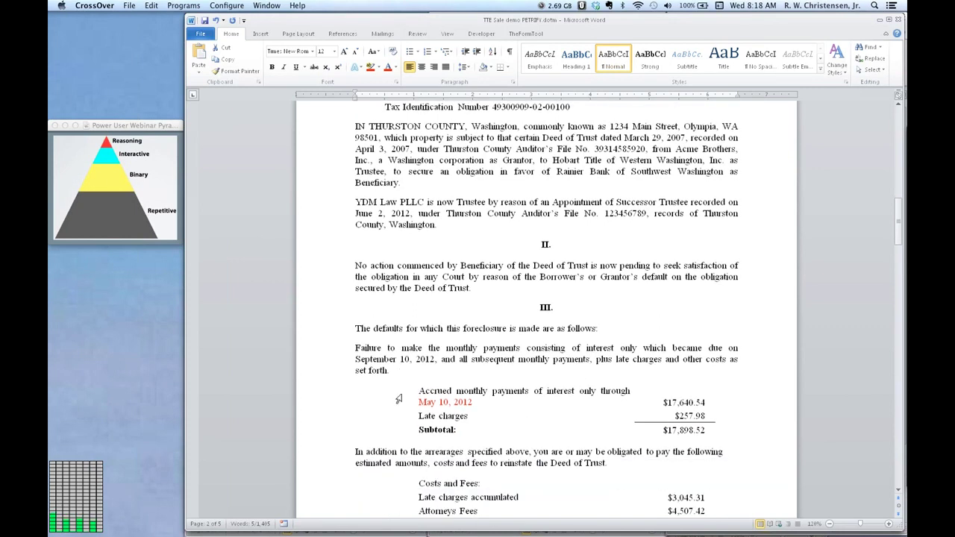
scroll(401, 394, down, 4)
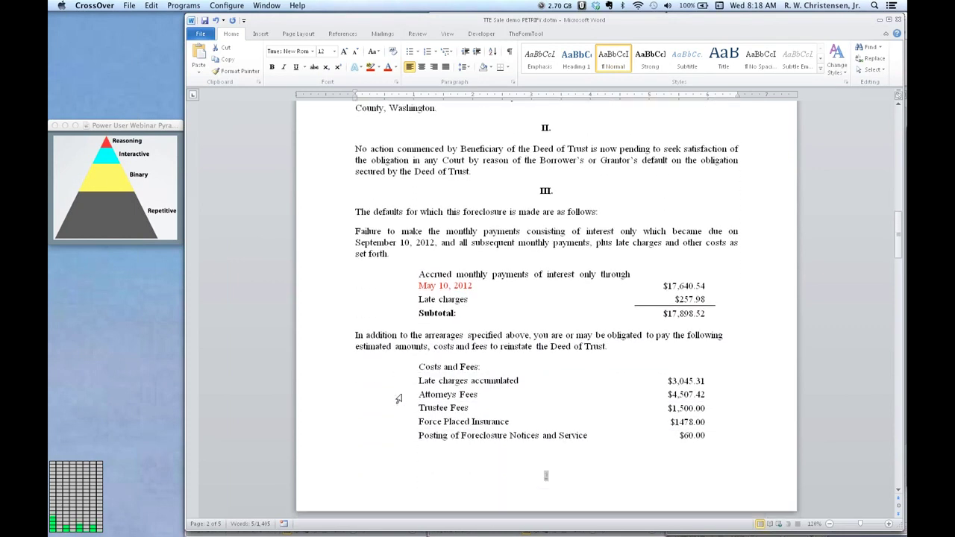
scroll(400, 399, down, 2)
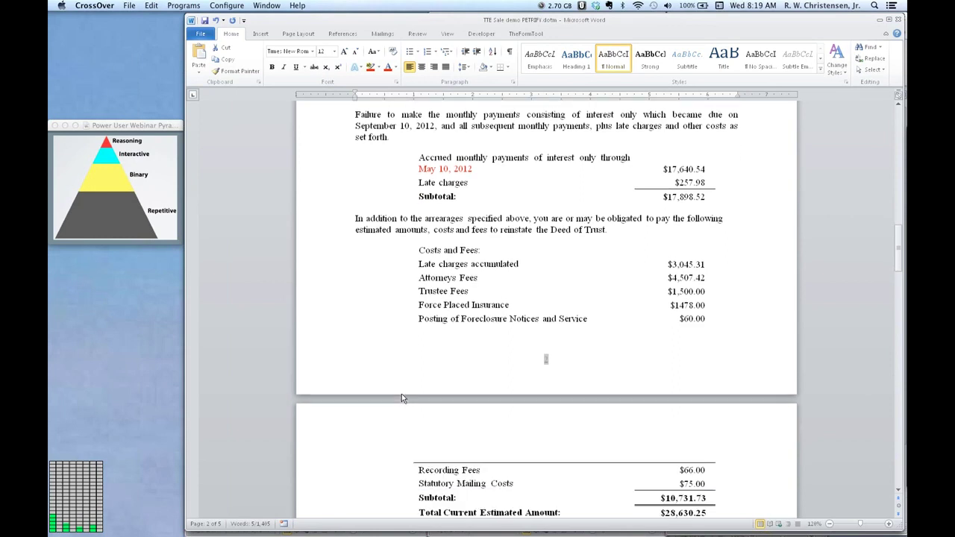
scroll(401, 398, down, 5)
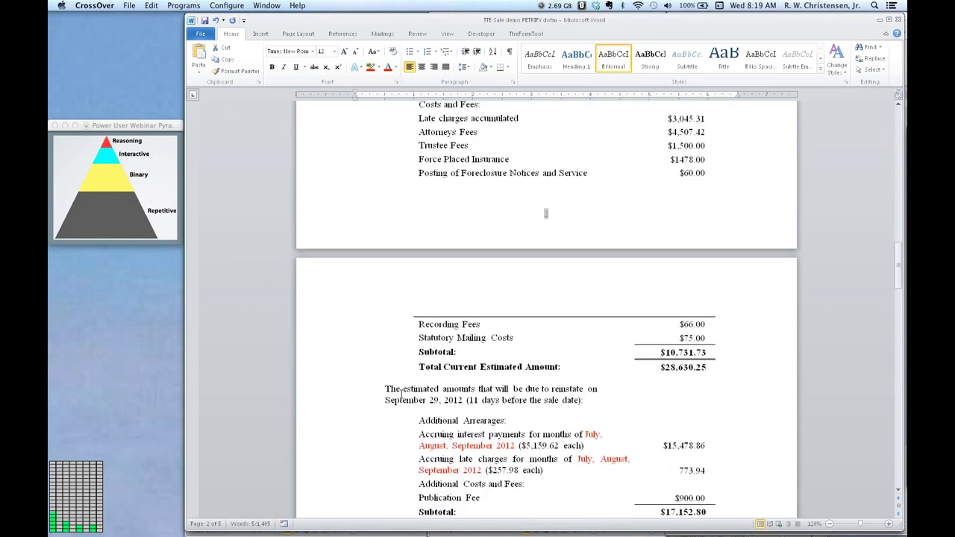
scroll(402, 394, down, 3)
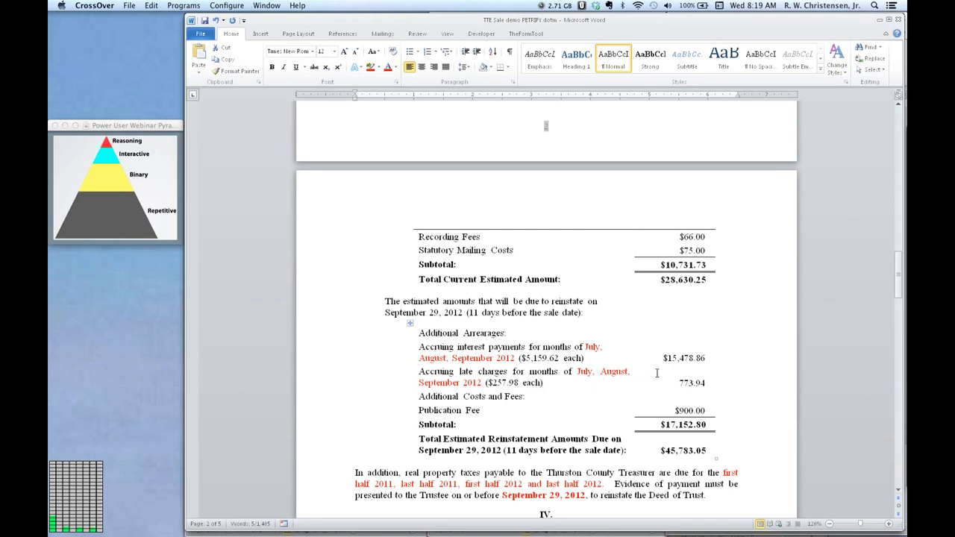
scroll(656, 373, down, 3)
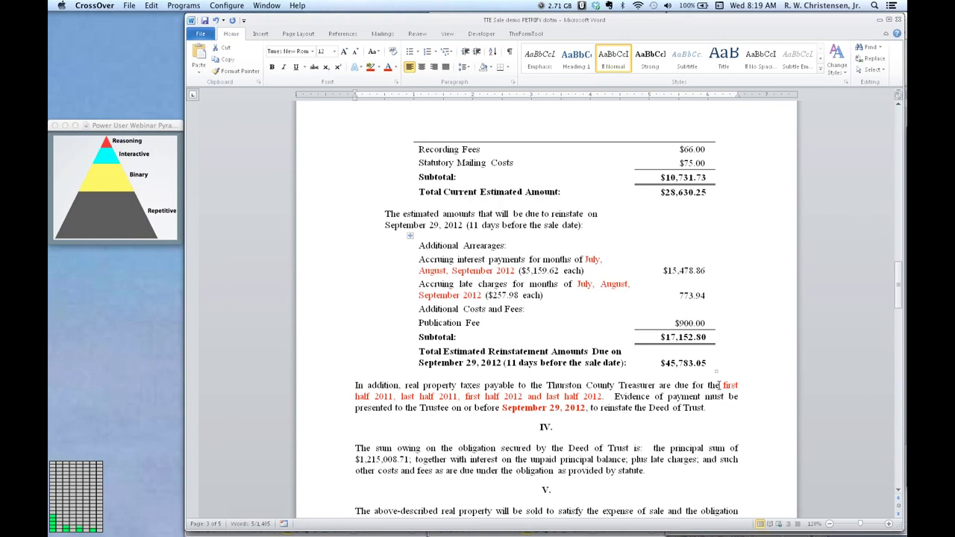
scroll(719, 385, down, 3)
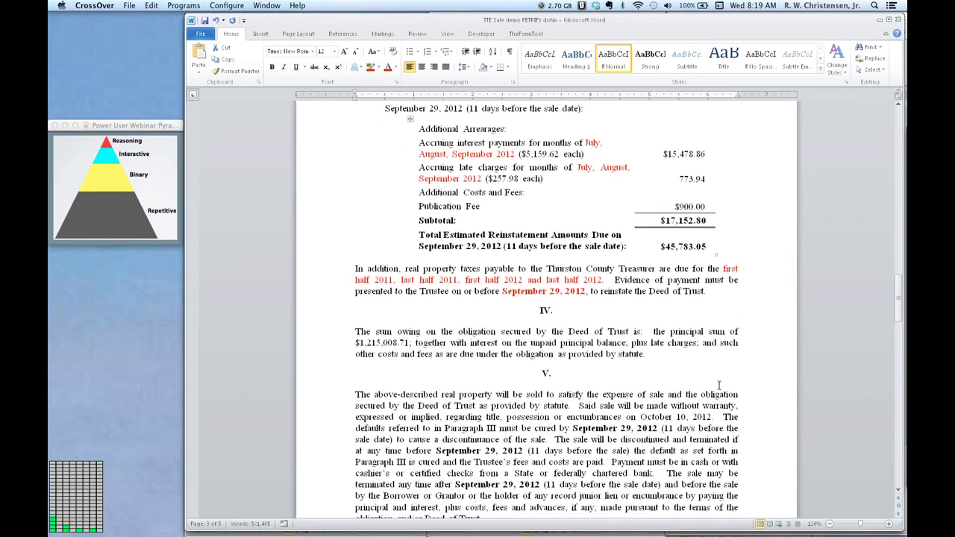
scroll(718, 383, up, 7)
- Select the sale location text in the NOTICE paragraph, then close TTE Sale demo PETRFIX.dotm
scroll(718, 383, up, 10)
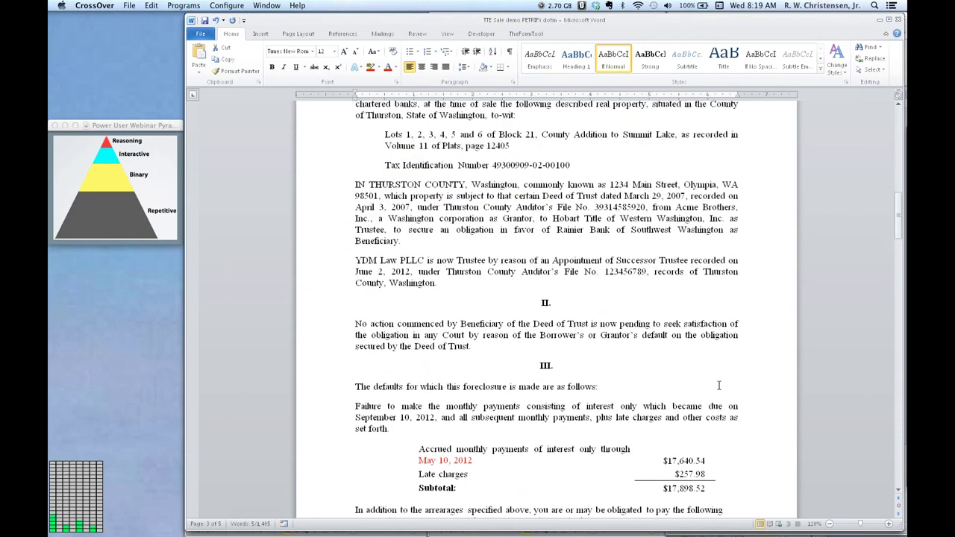
scroll(718, 385, up, 3)
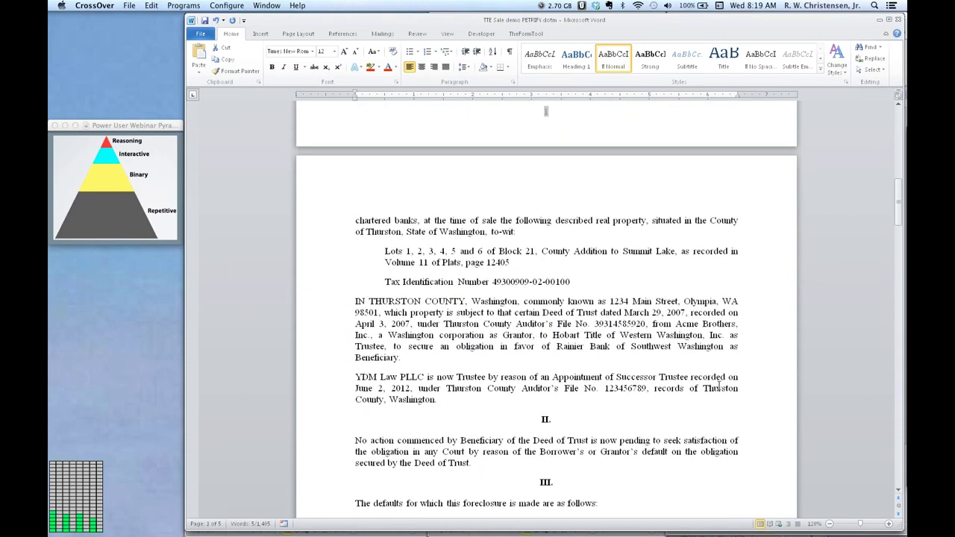
scroll(720, 385, up, 12)
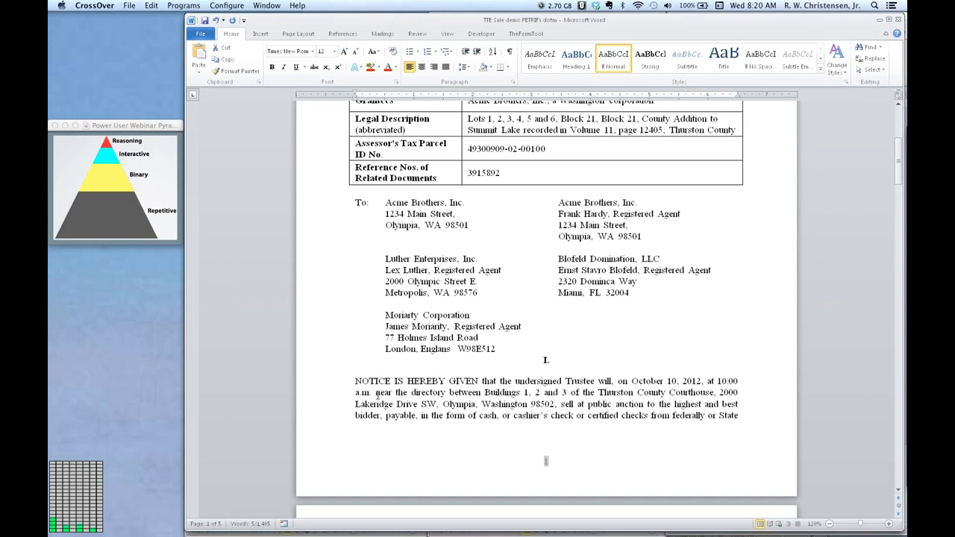
drag(376, 392, 556, 404)
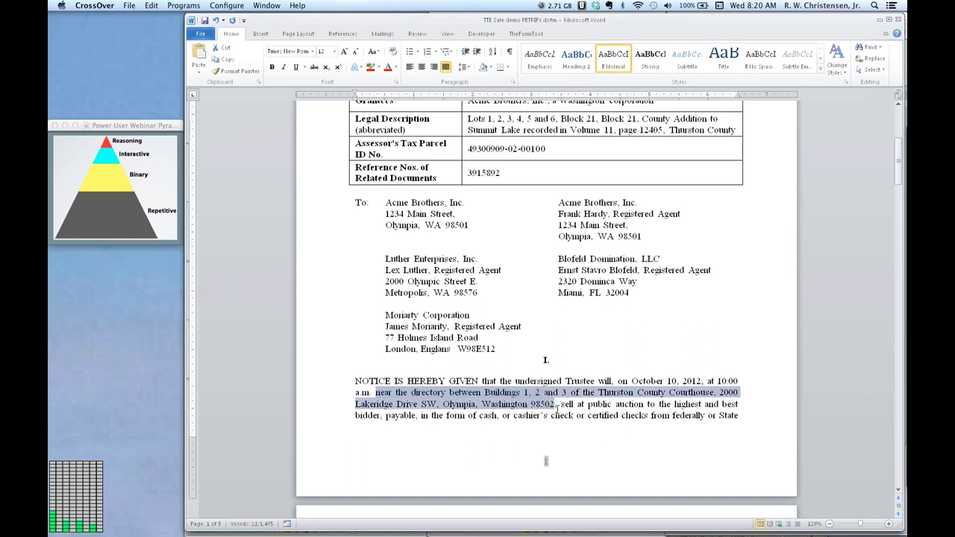
click(898, 22)
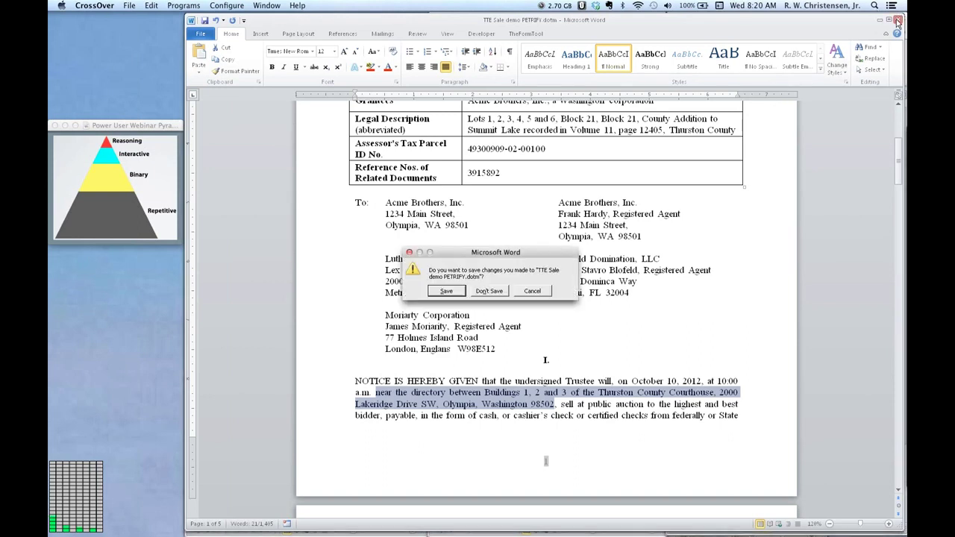
- Choose Don't Save to discard changes to TTE Sale demo PETRFIX.dotm
click(490, 291)
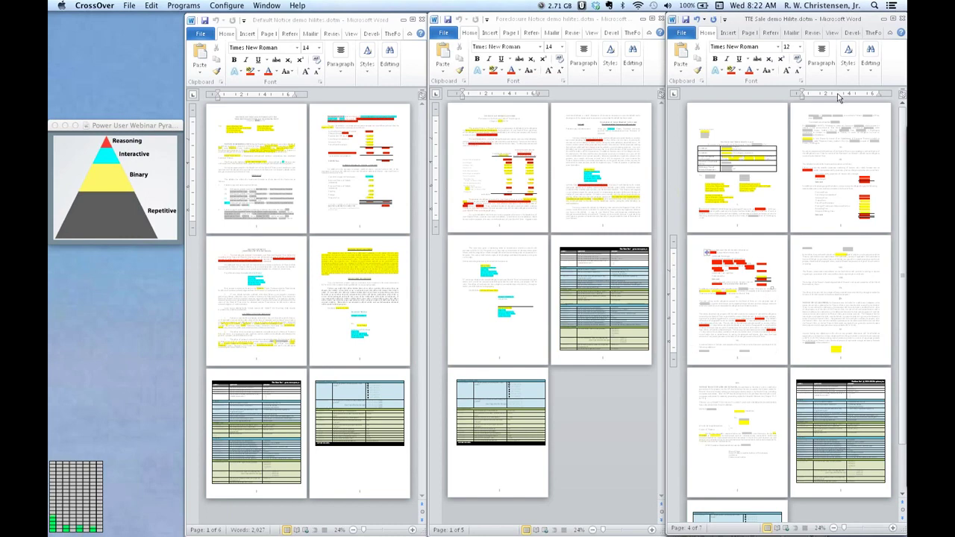
- Close the TTE Sale, Foreclosure Notice and Default Notice highlight documents, and reposition the remaining window
click(901, 18)
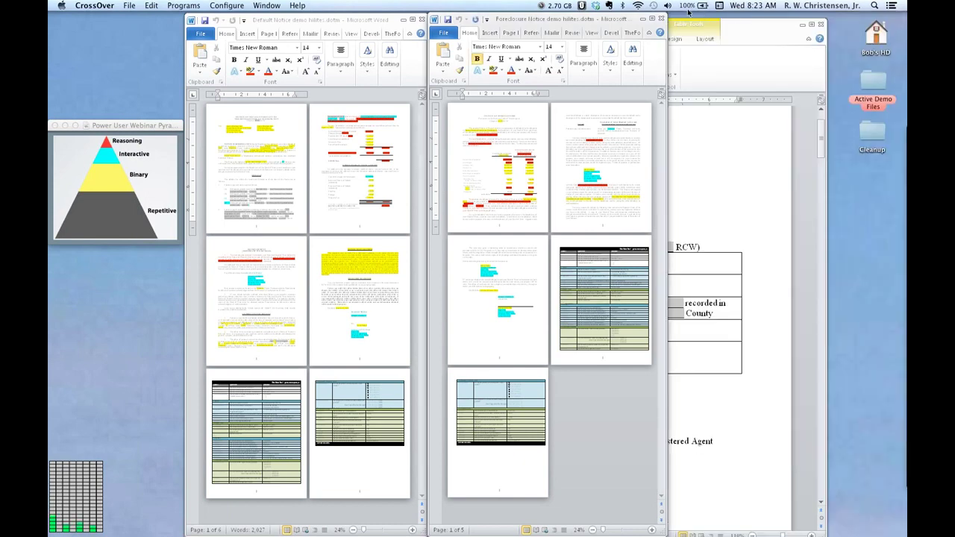
click(651, 18)
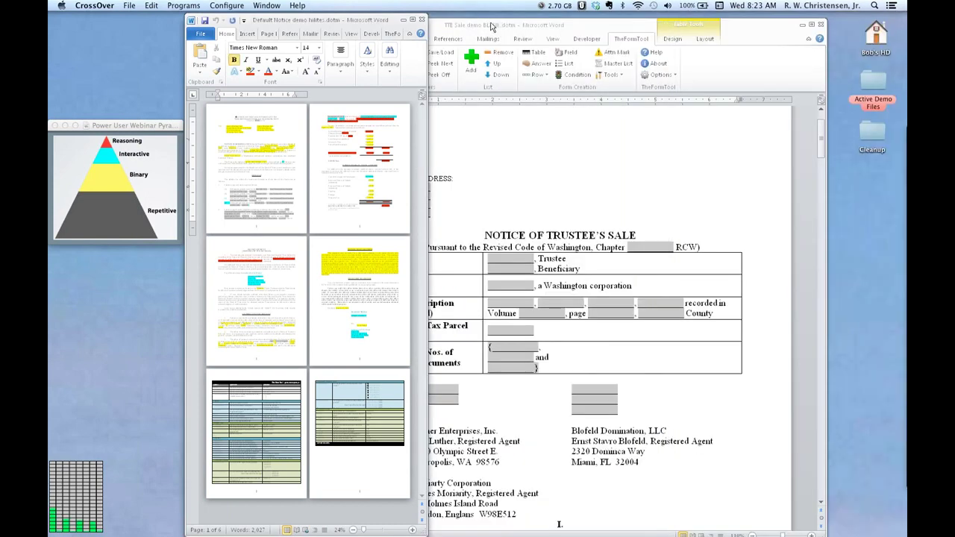
click(422, 20)
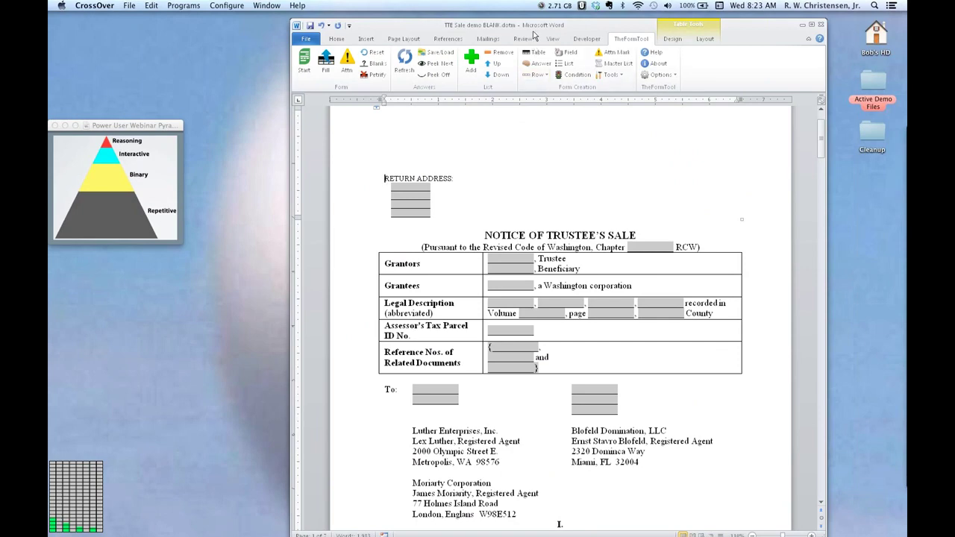
drag(529, 28, 500, 19)
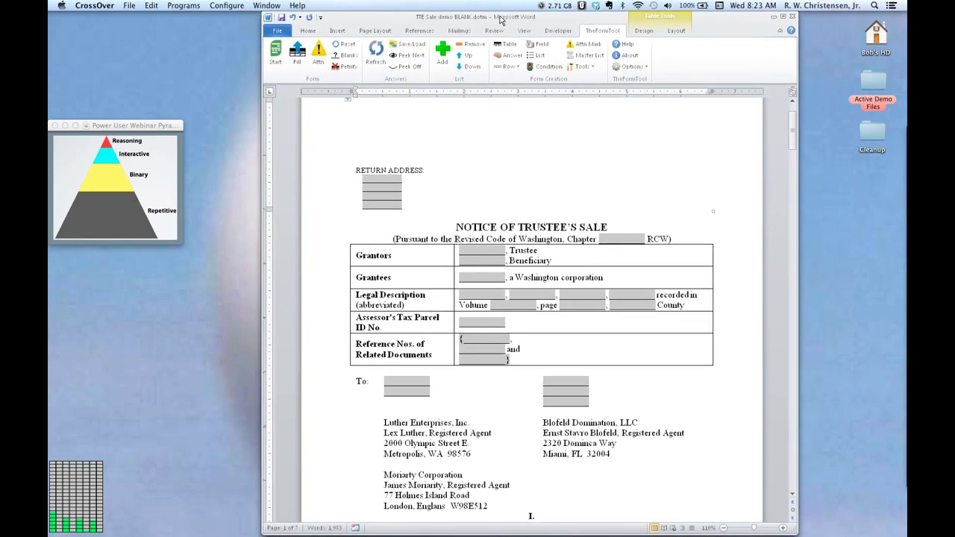
- Zoom out to a six-page overview, jump to page 6, and zoom back to about 87%
click(748, 531)
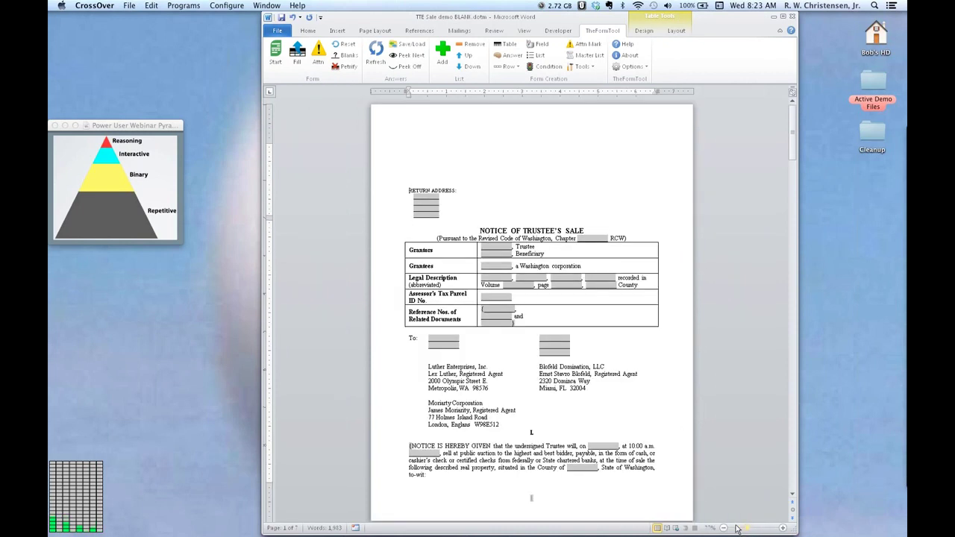
click(736, 531)
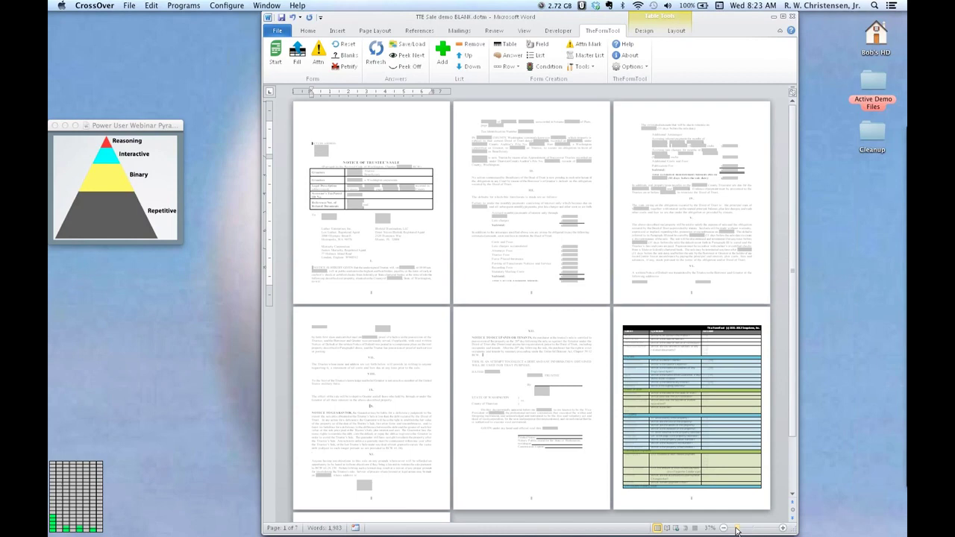
click(793, 496)
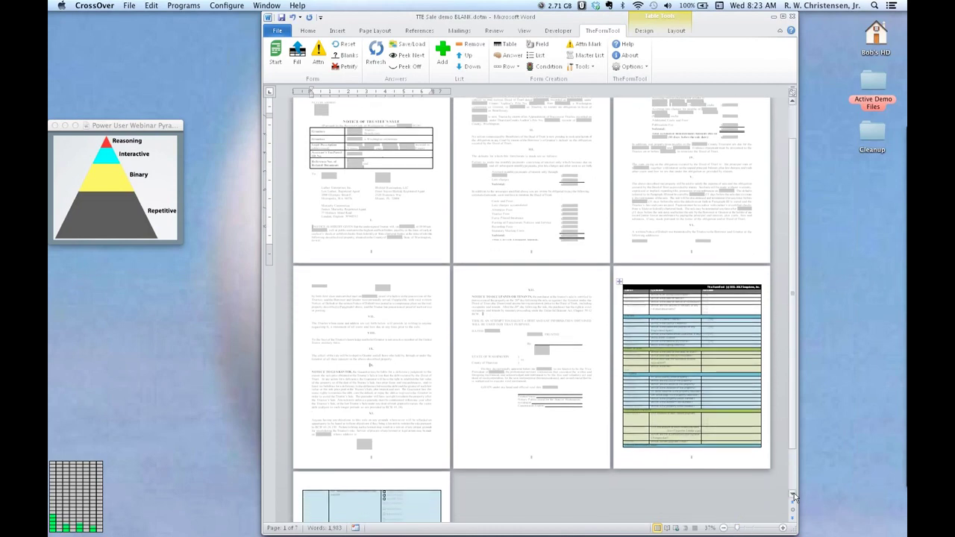
click(694, 298)
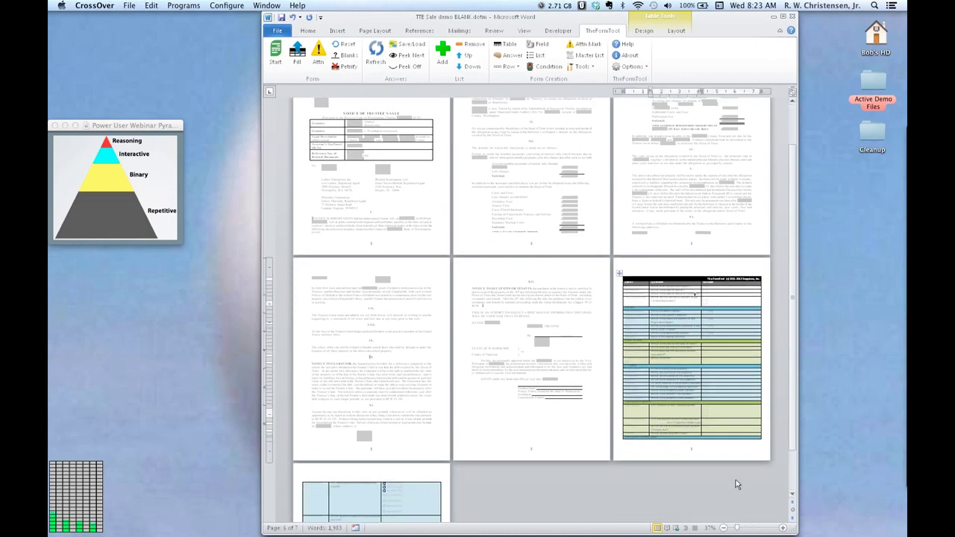
drag(741, 529, 753, 531)
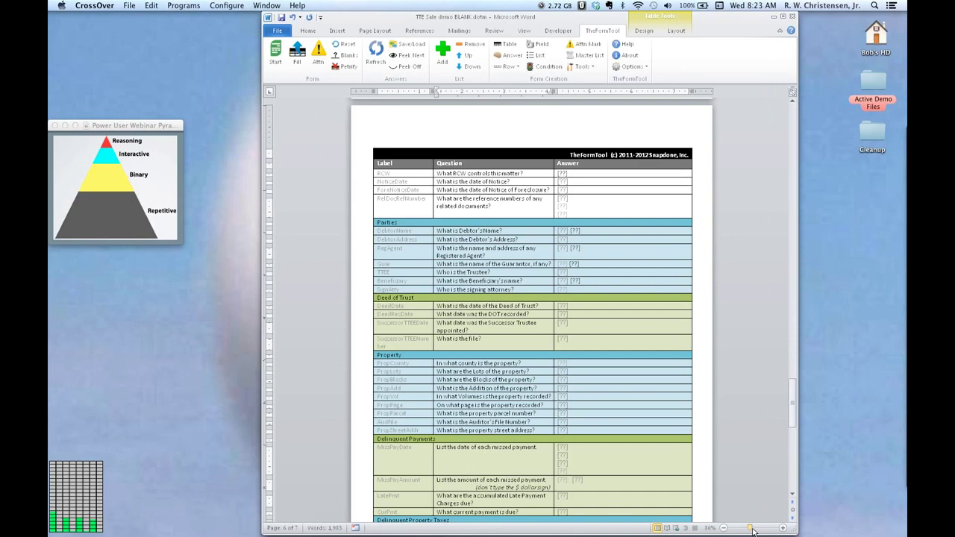
drag(753, 531, 753, 531)
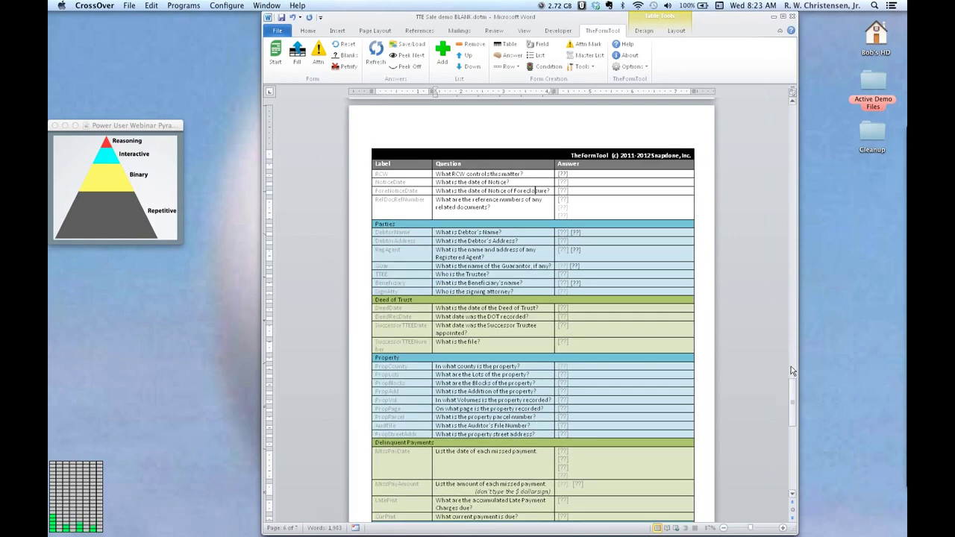
- Page through the question table and the notary section just before it
click(794, 440)
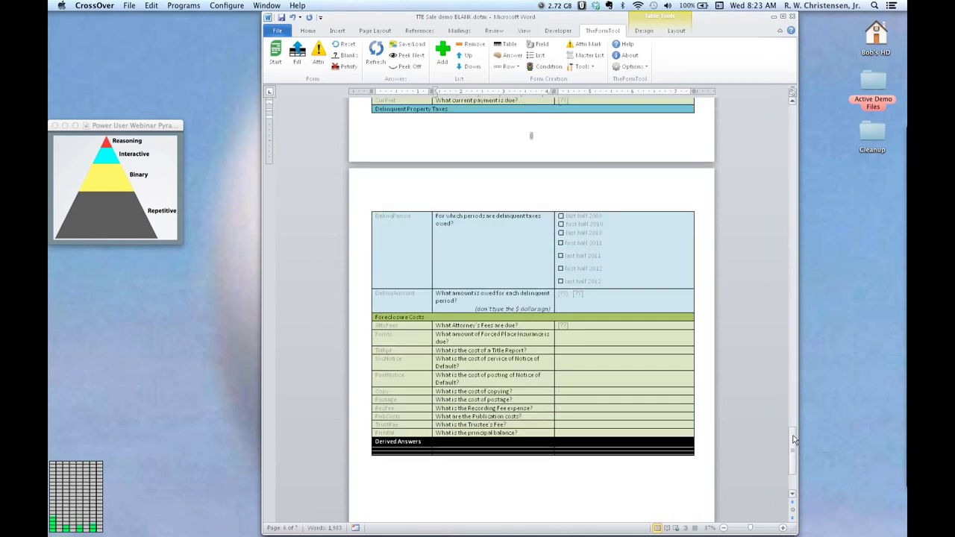
click(795, 385)
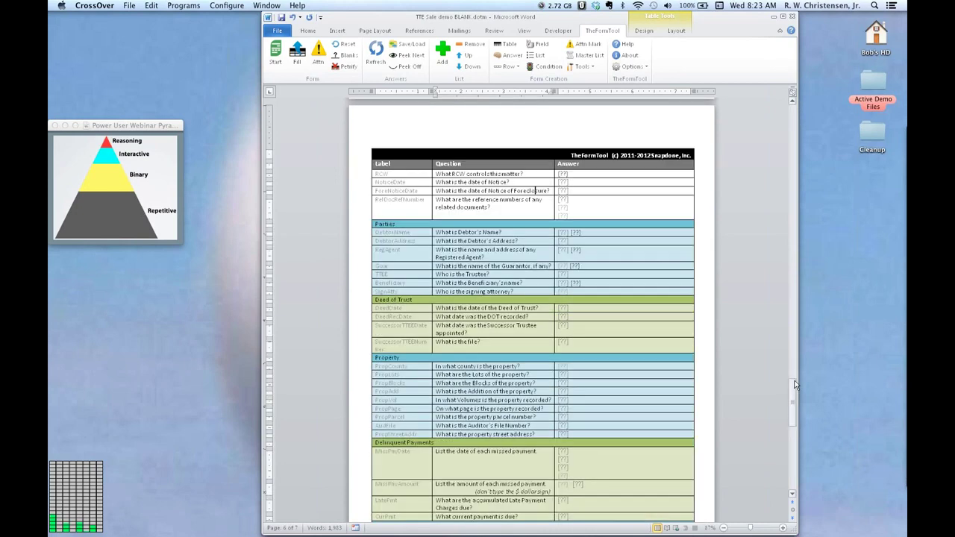
click(793, 342)
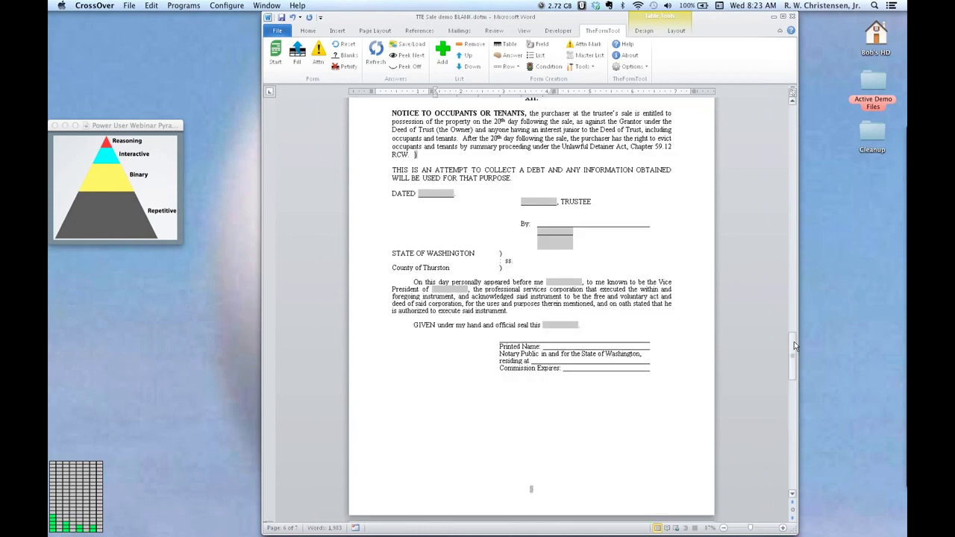
click(794, 391)
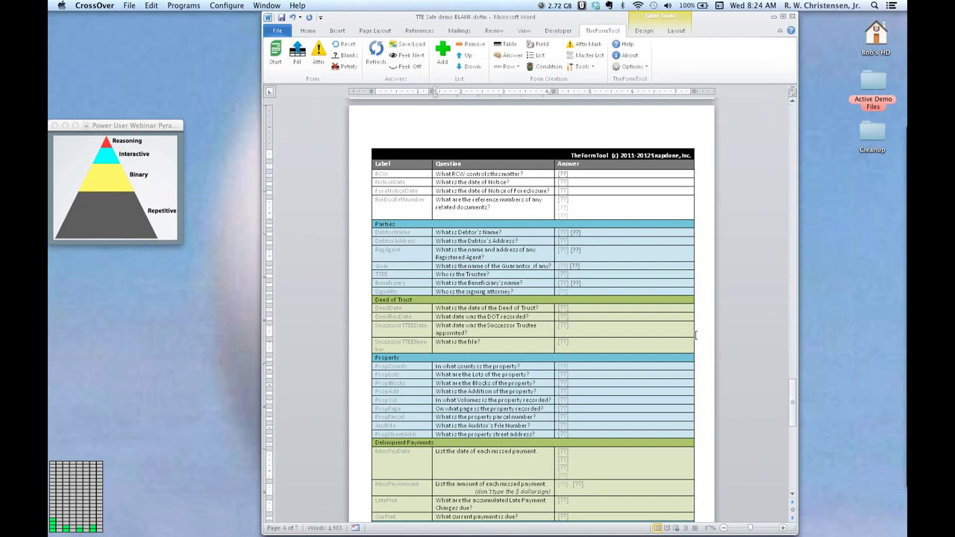
- Pick the Acme Brothers, Inc. answer file in Saving and Loading Answers and load its answers
click(415, 46)
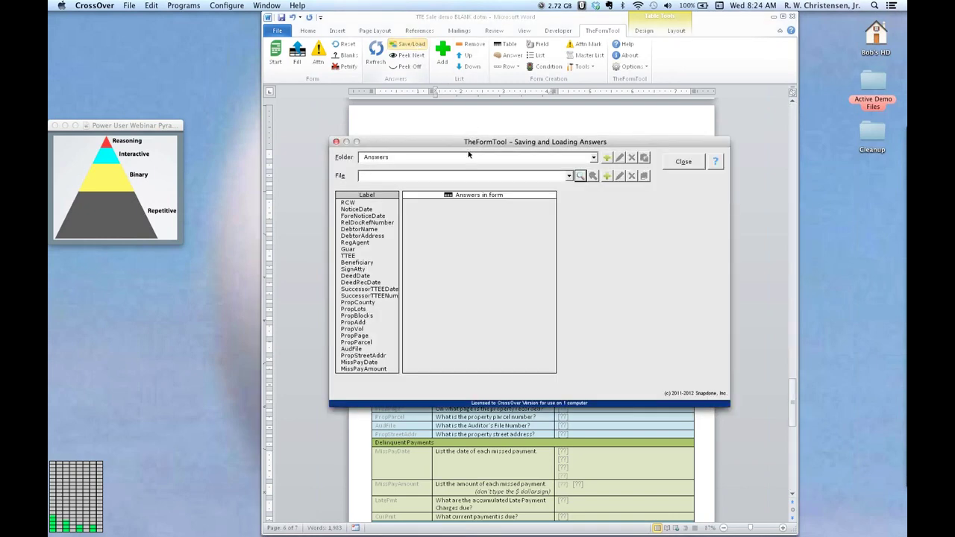
click(569, 177)
click(545, 186)
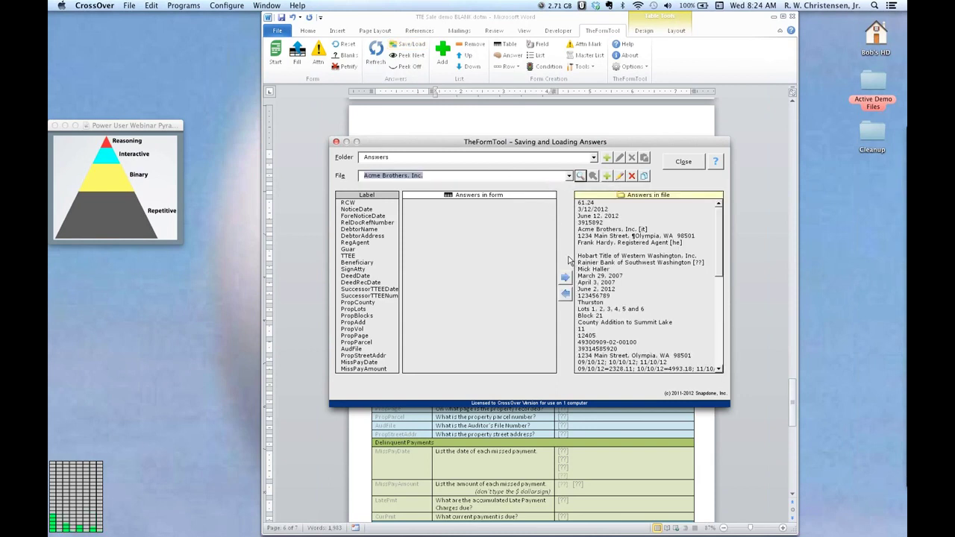
click(565, 294)
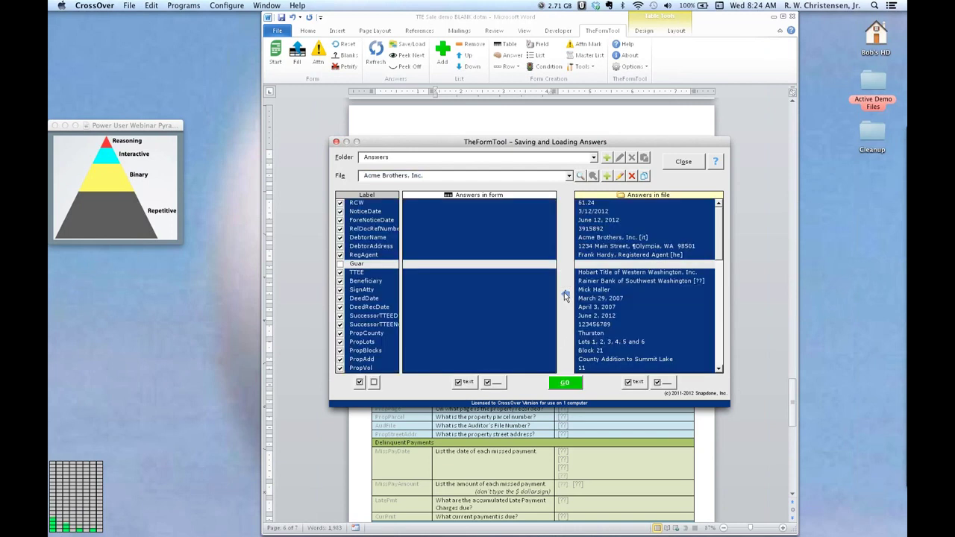
click(564, 384)
drag(589, 142, 756, 24)
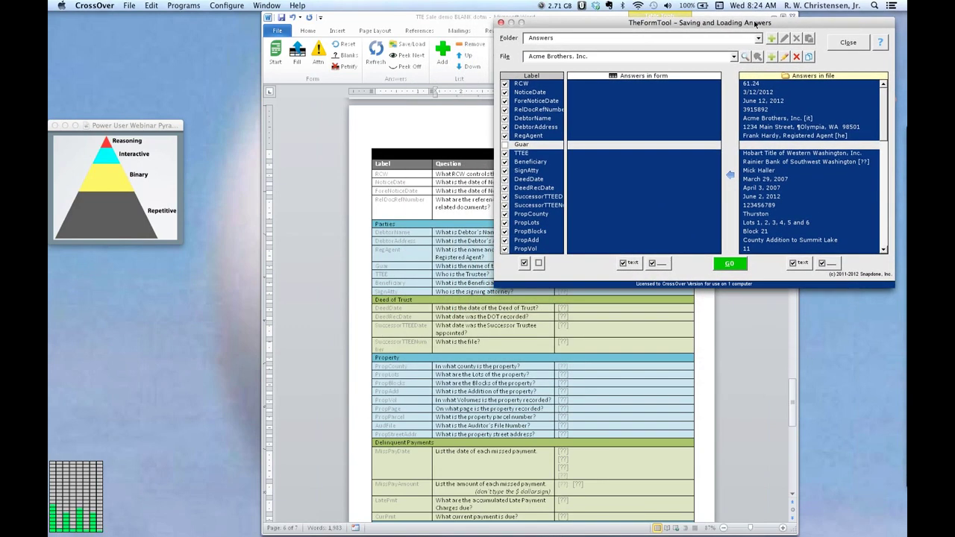
- Load the saved Acme Brothers answers into the Q&A table, including the $1,215,008.71 principal balance
click(731, 262)
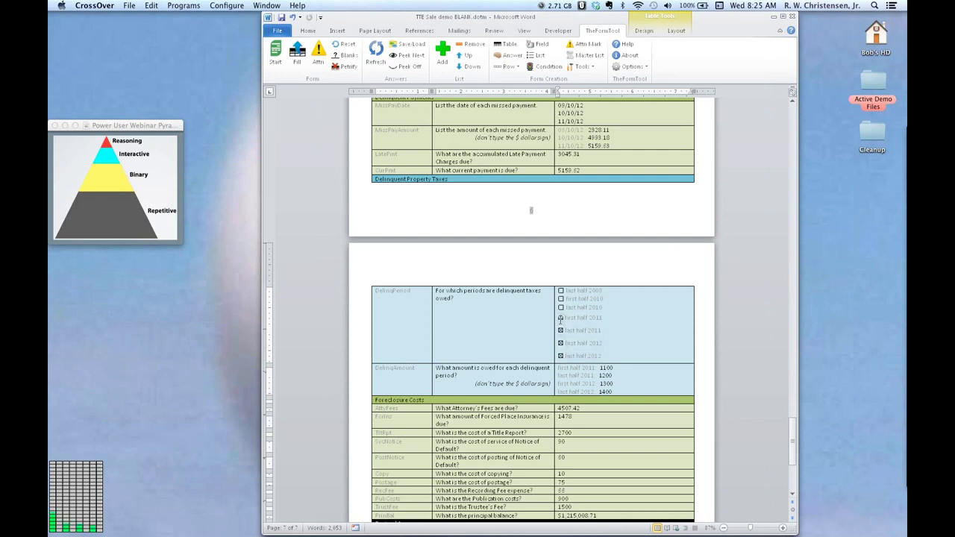
- Tick first half 2011 in the DelinqPeriod row, then review the loaded Foreclosure Costs answers
click(561, 318)
scroll(568, 370, up, 5)
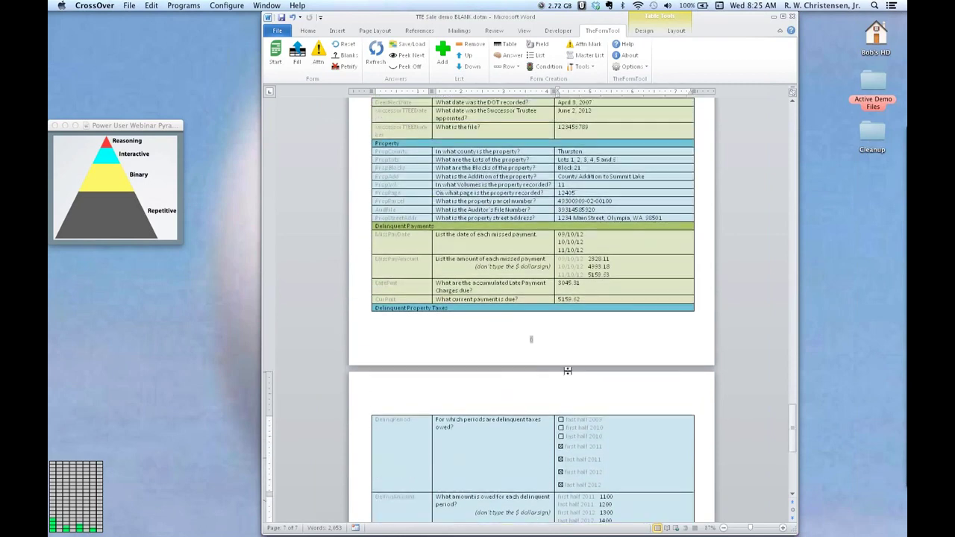
scroll(568, 371, up, 5)
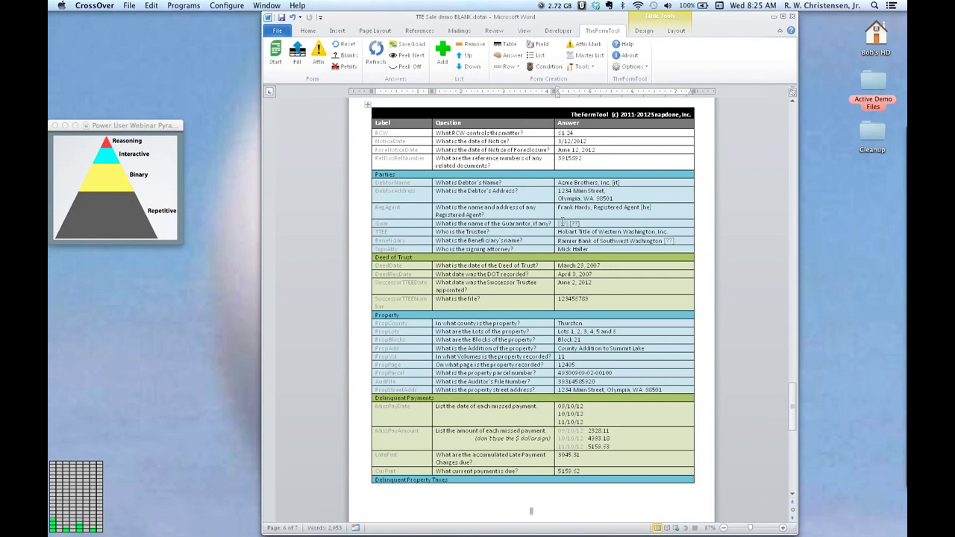
scroll(563, 222, down, 8)
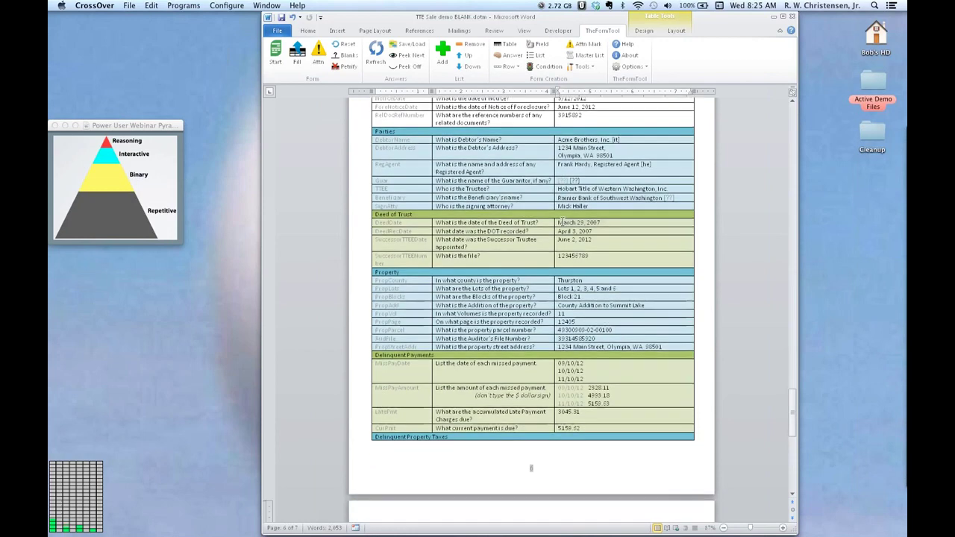
scroll(564, 226, down, 4)
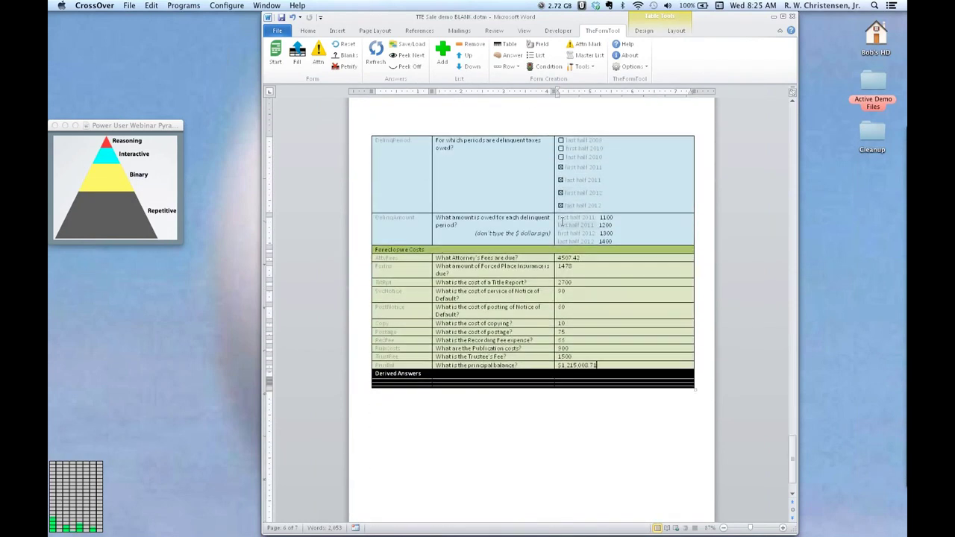
click(515, 68)
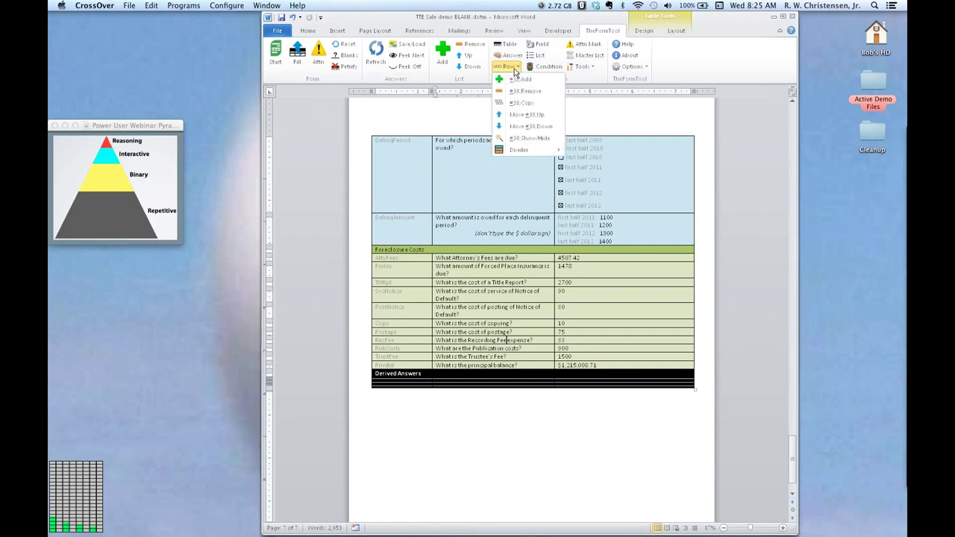
click(544, 136)
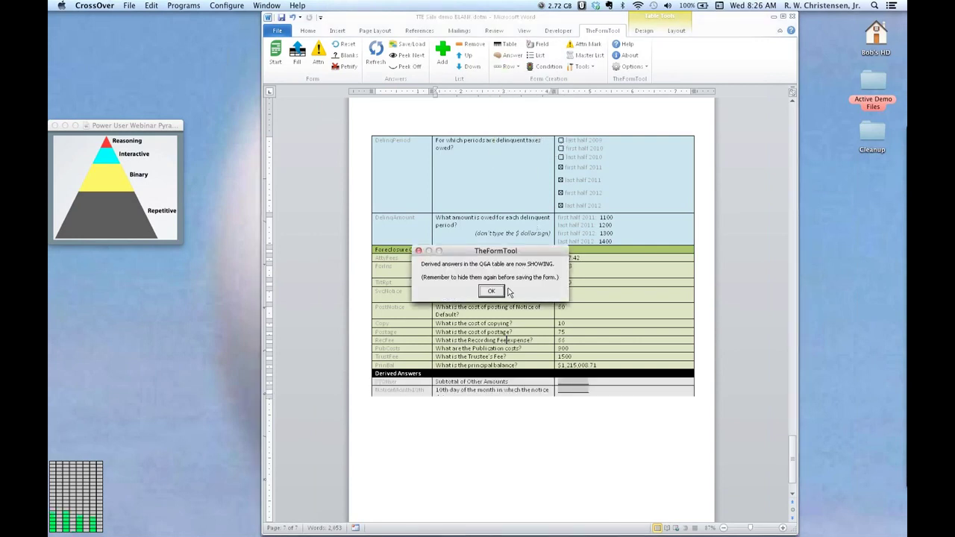
click(492, 291)
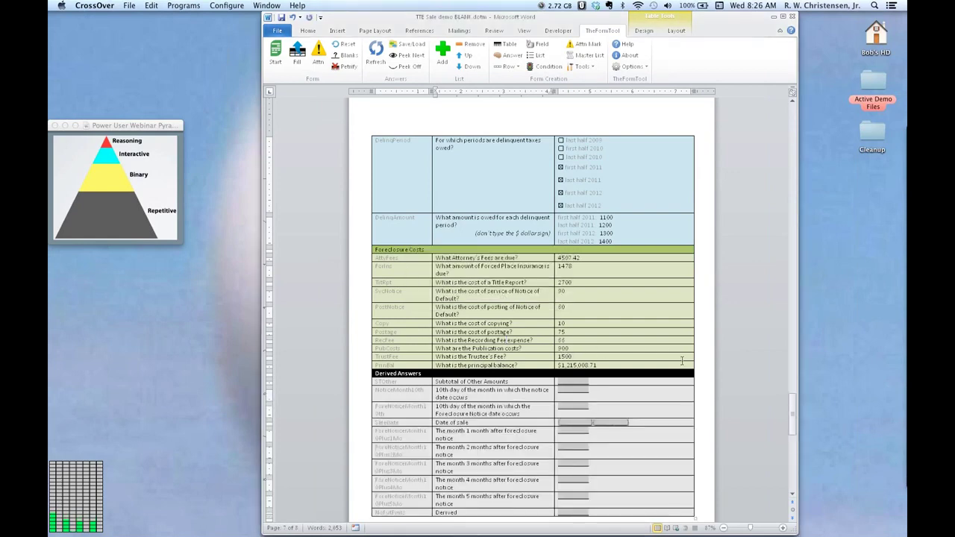
scroll(740, 381, down, 3)
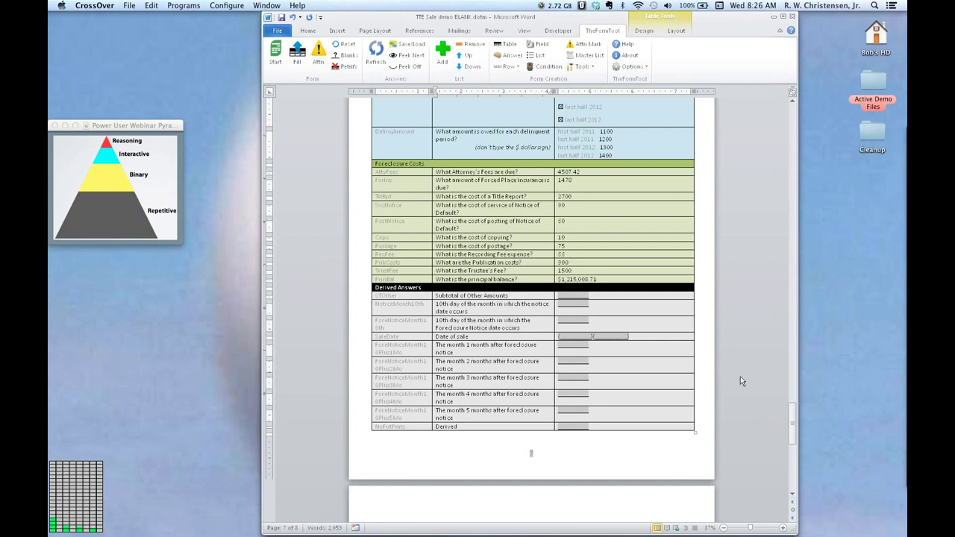
click(509, 67)
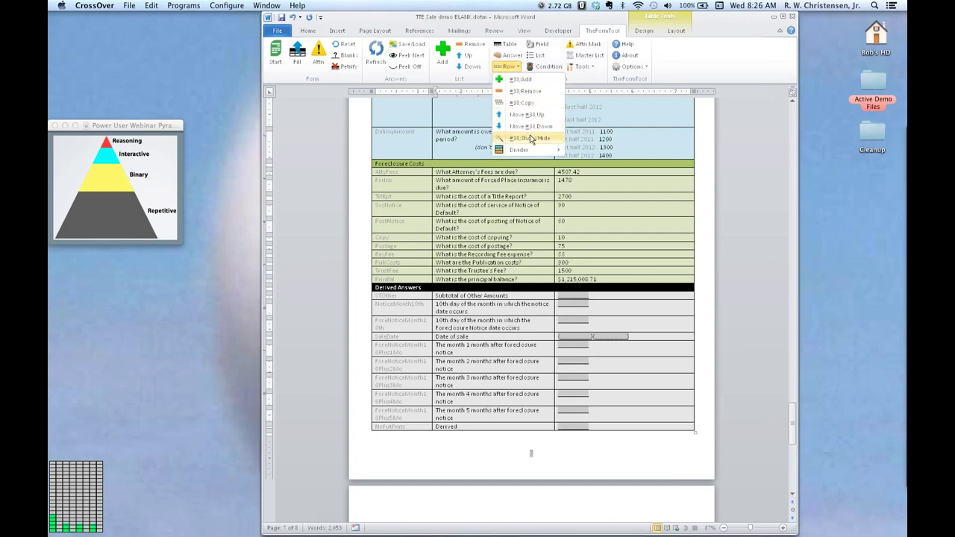
click(531, 139)
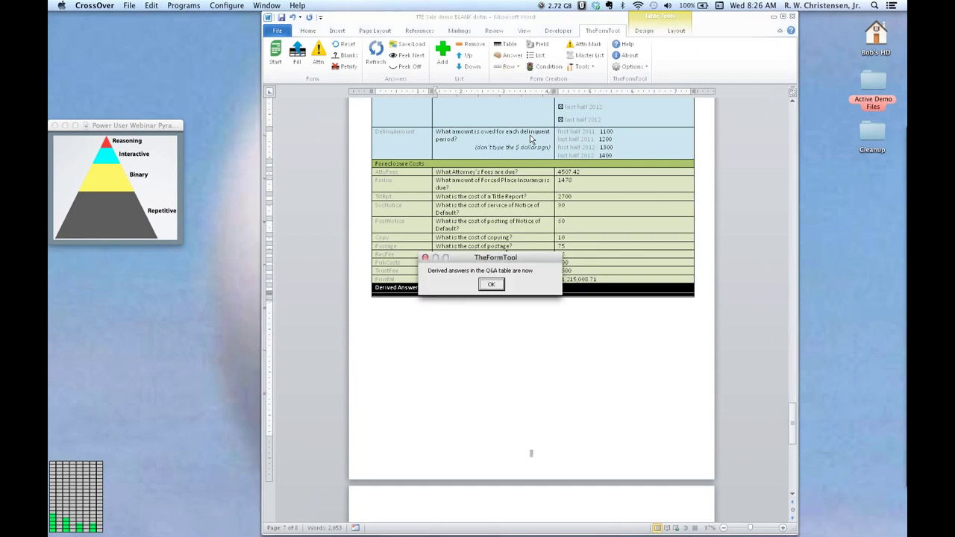
click(491, 285)
scroll(370, 358, up, 5)
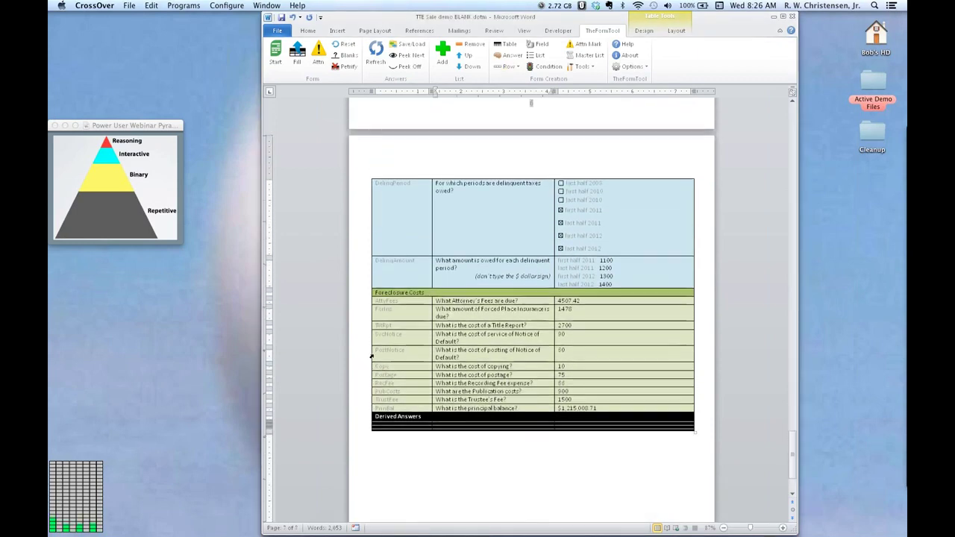
scroll(371, 358, up, 15)
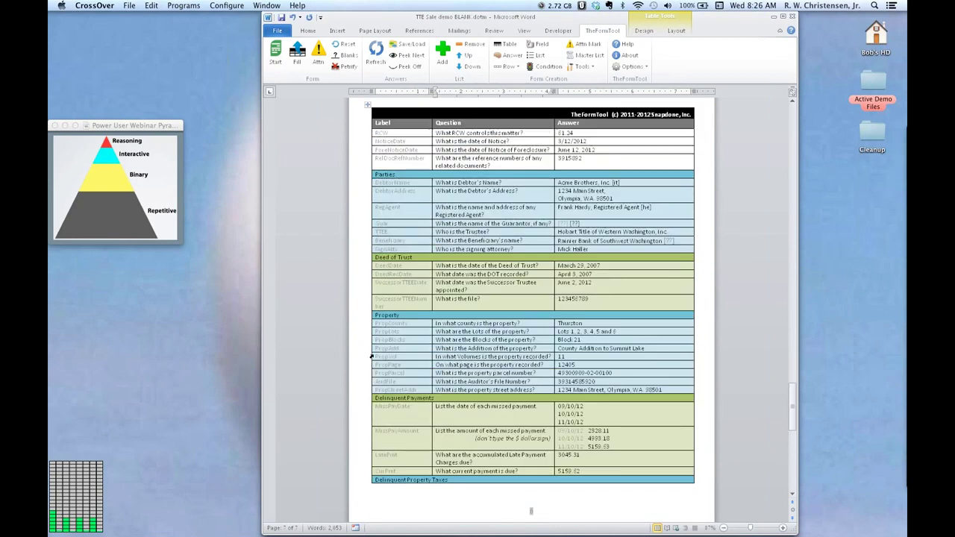
scroll(371, 357, up, 3)
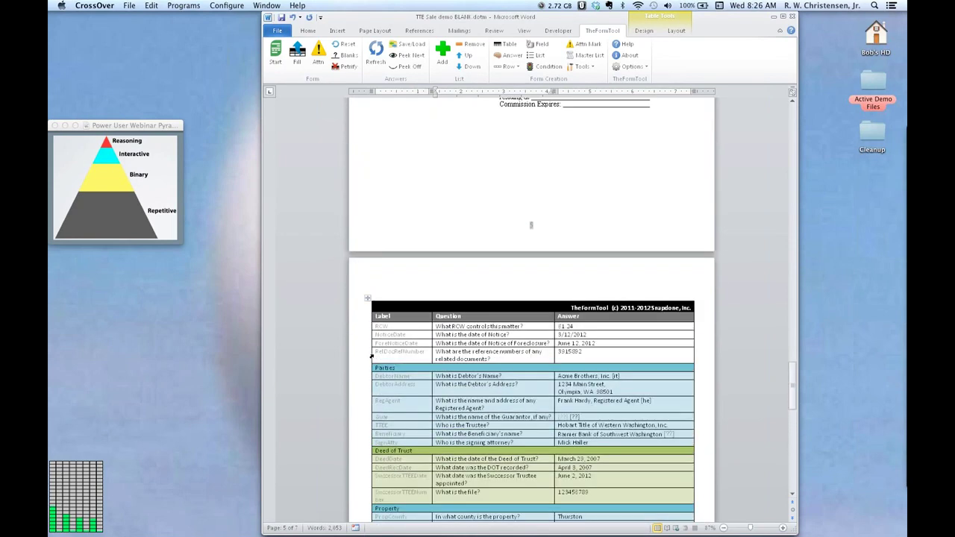
- Fill the Notice of Trustee's Sale from the answers and review it back up to page 1
click(296, 59)
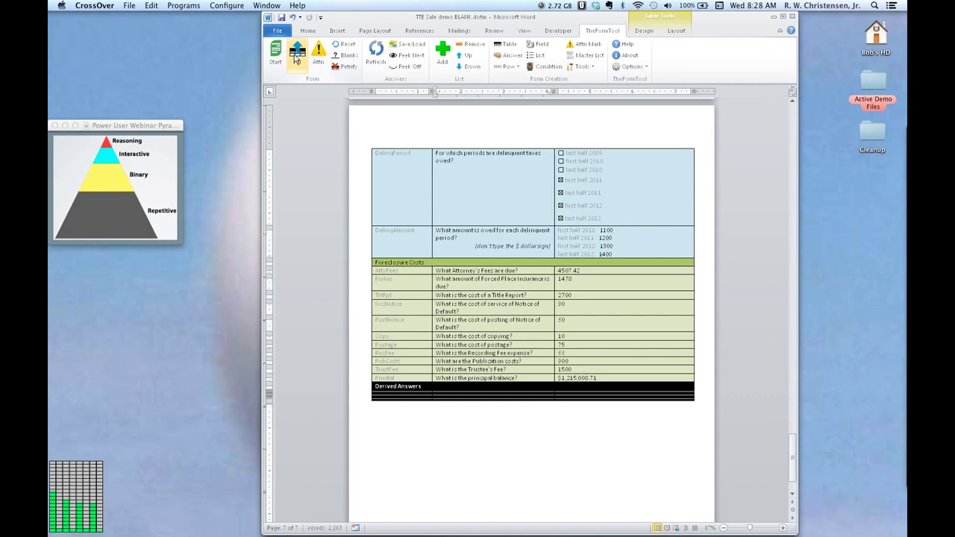
scroll(296, 59, up, 3)
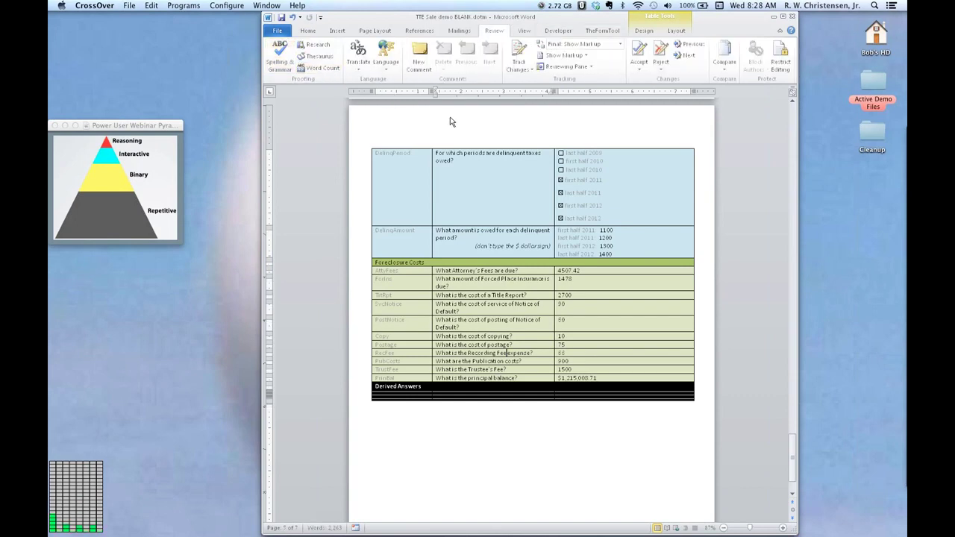
scroll(450, 121, up, 2)
scroll(450, 121, up, 8)
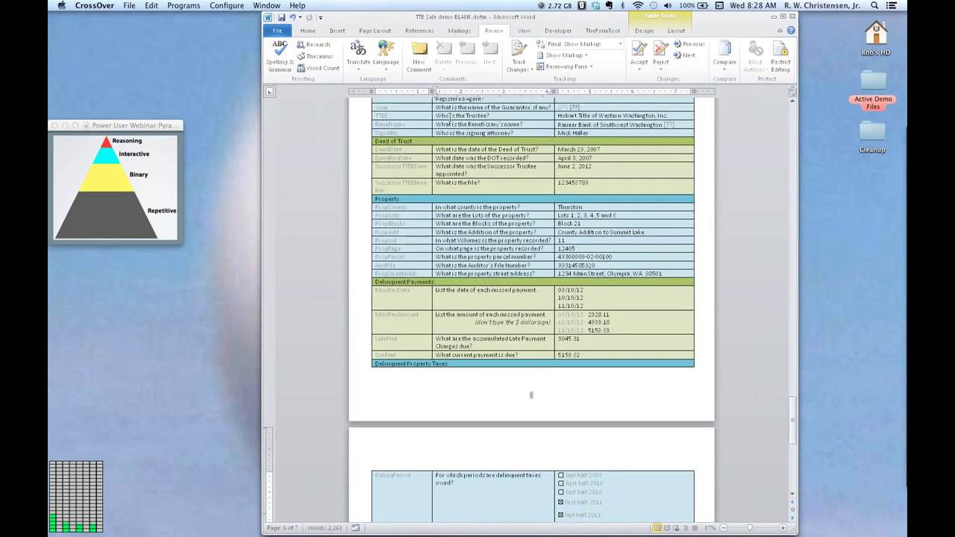
scroll(450, 118, up, 4)
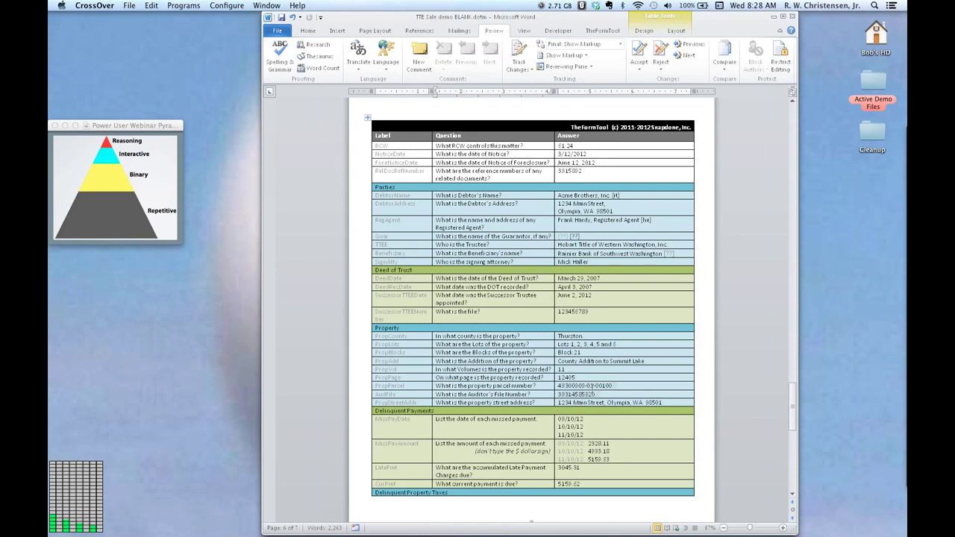
scroll(590, 386, up, 2)
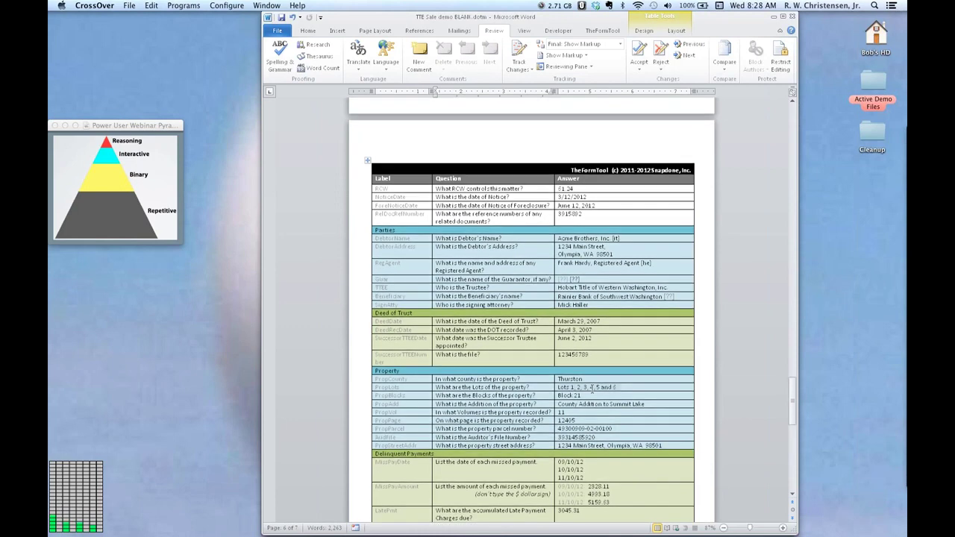
scroll(592, 387, up, 15)
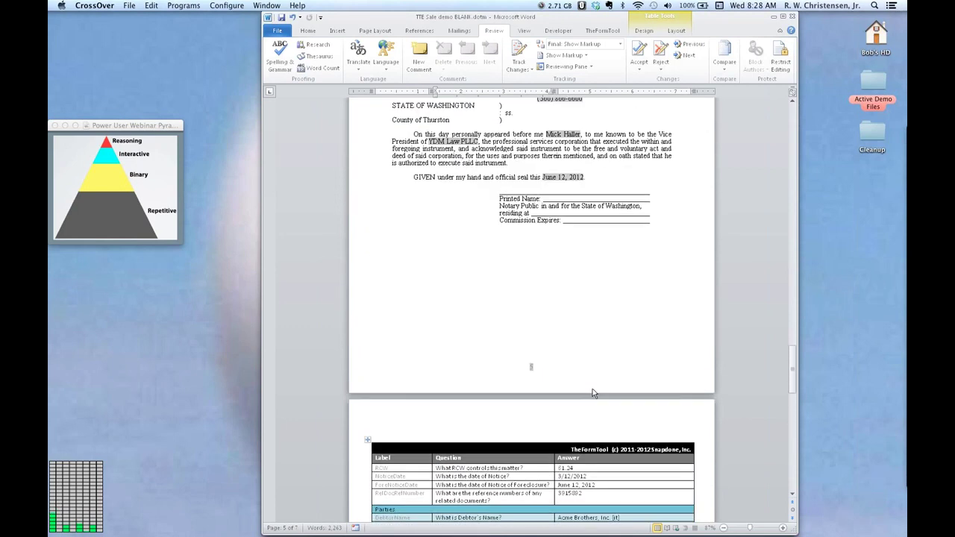
scroll(593, 391, up, 14)
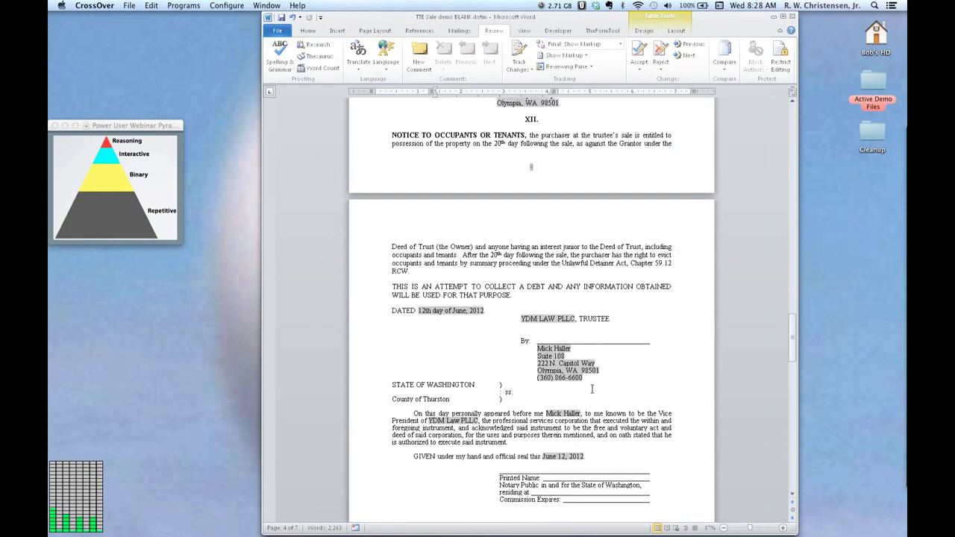
scroll(591, 387, up, 12)
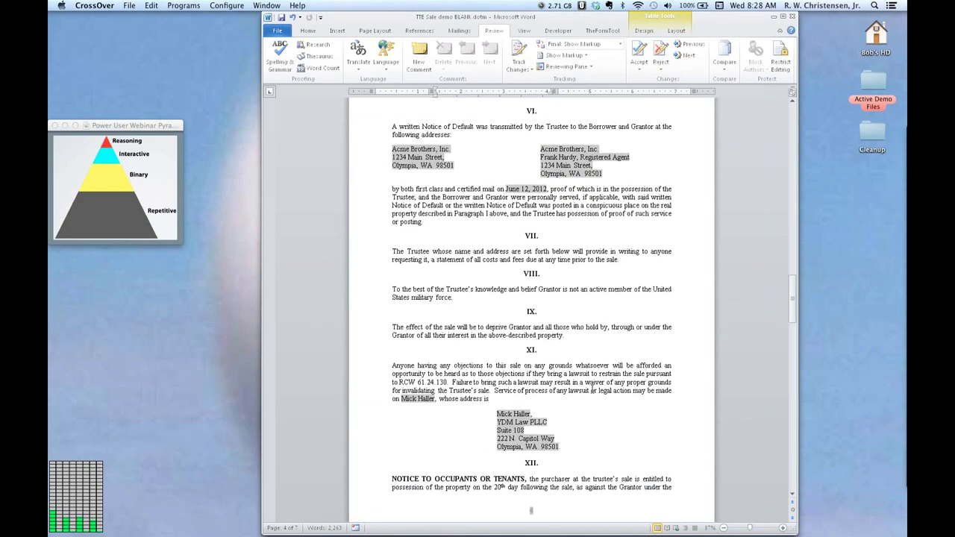
scroll(592, 389, up, 20)
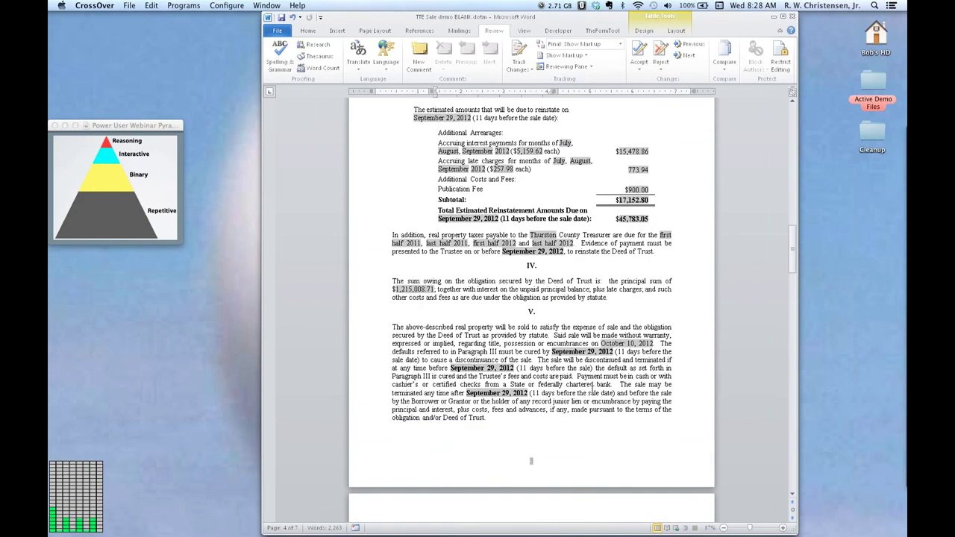
scroll(592, 388, up, 14)
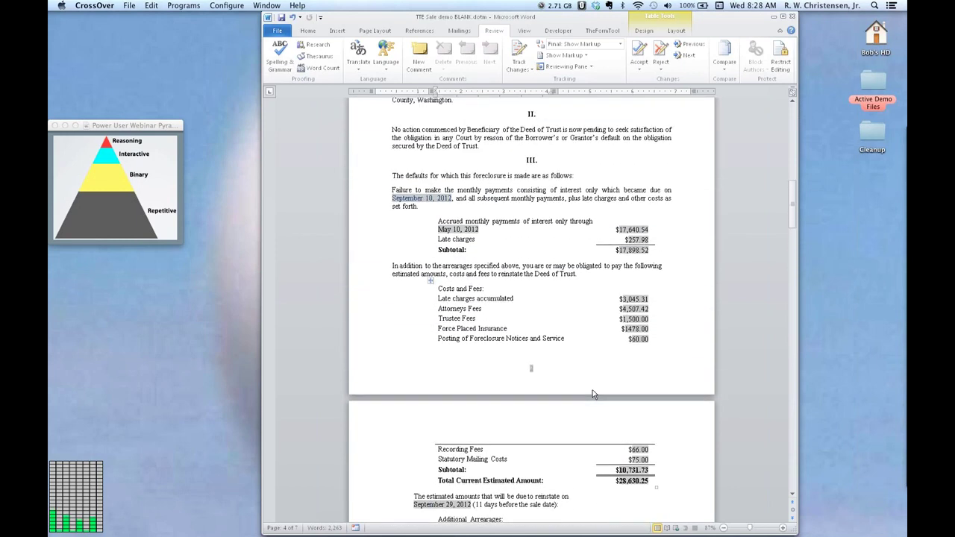
scroll(592, 389, up, 7)
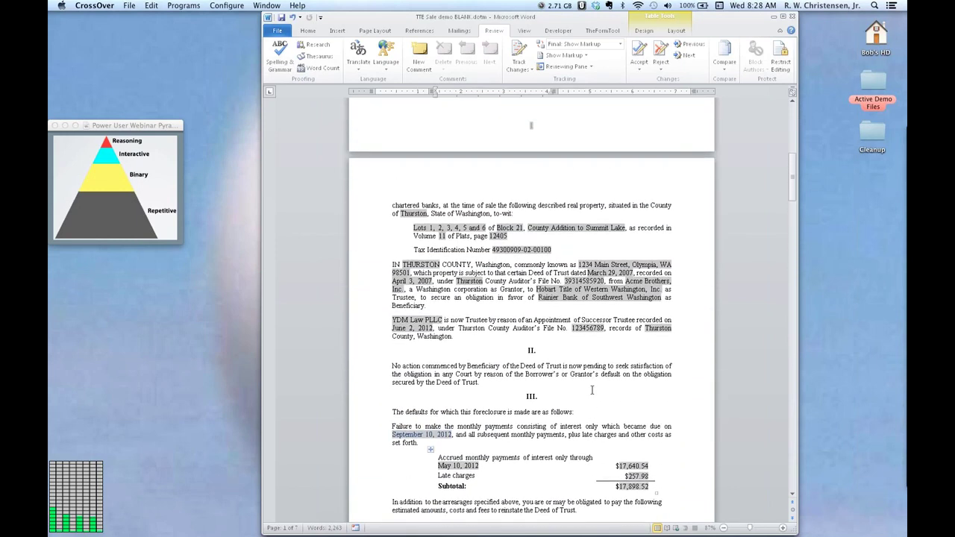
scroll(592, 389, up, 11)
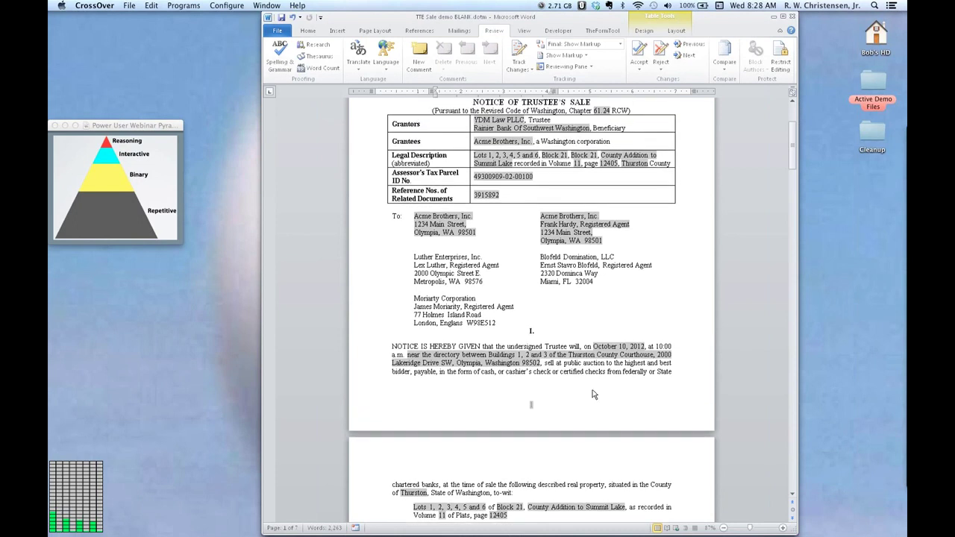
scroll(593, 394, up, 6)
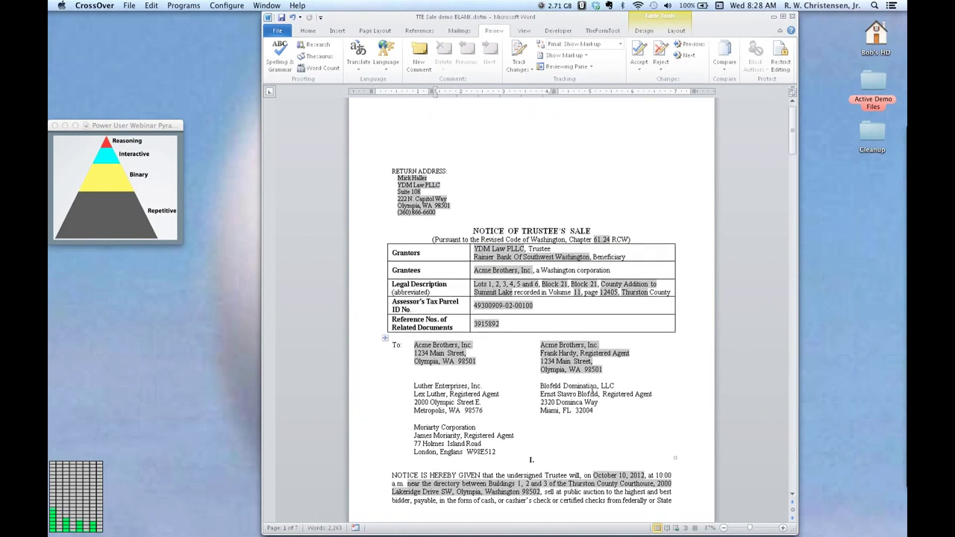
scroll(592, 390, up, 1)
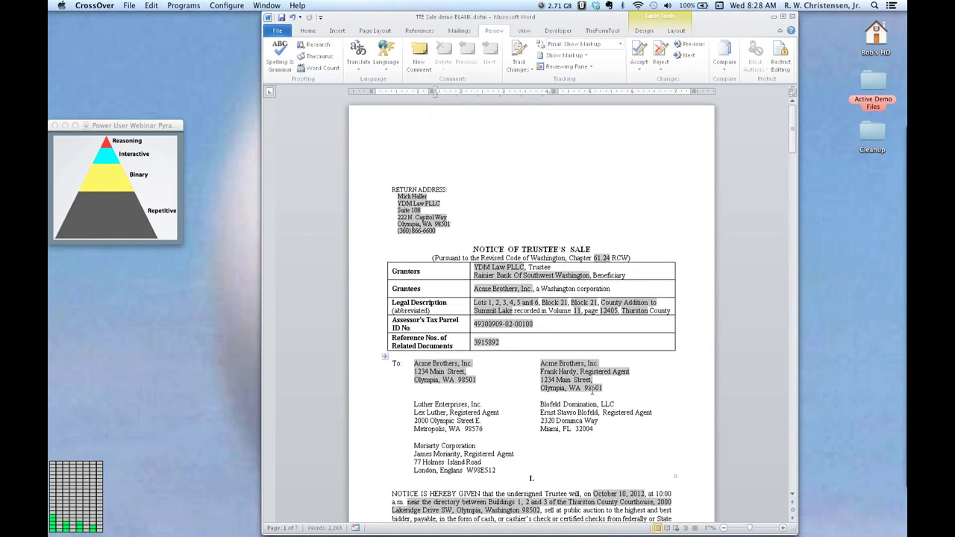
scroll(592, 388, down, 10)
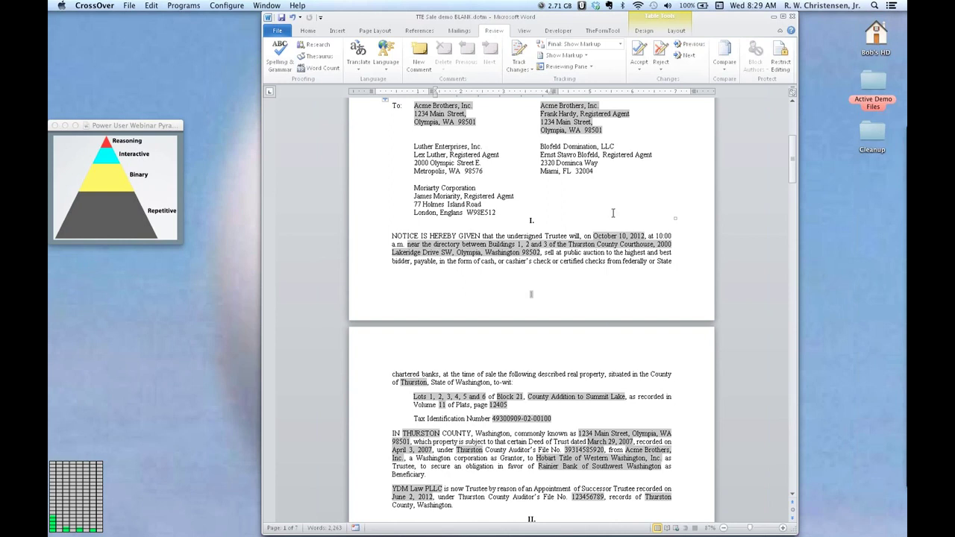
- Petrify the notice so all fields become plain text and the Q&A table is removed
click(607, 30)
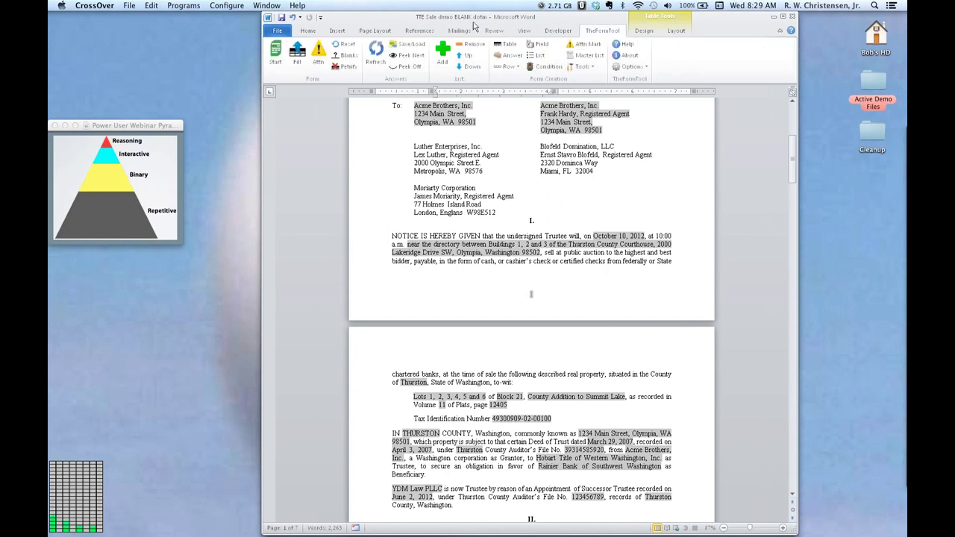
click(346, 67)
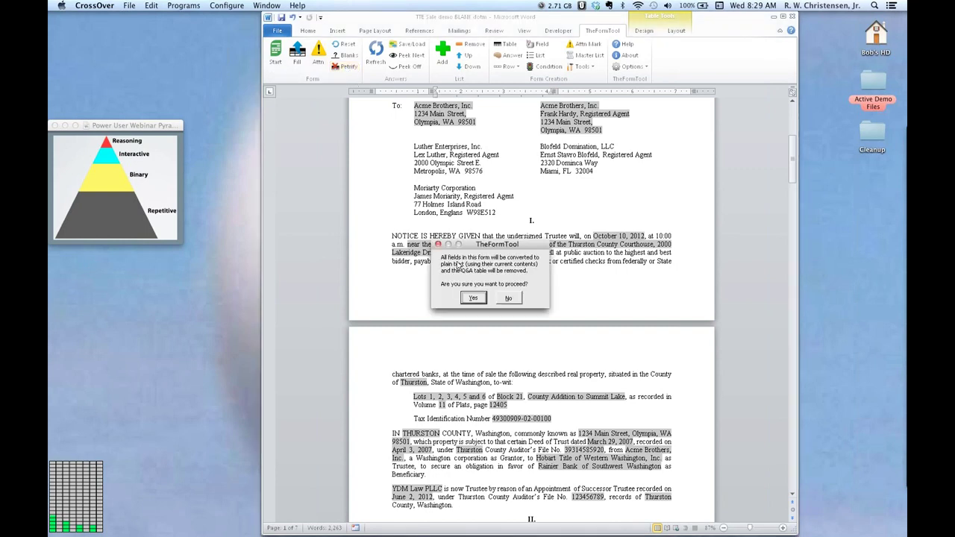
click(464, 300)
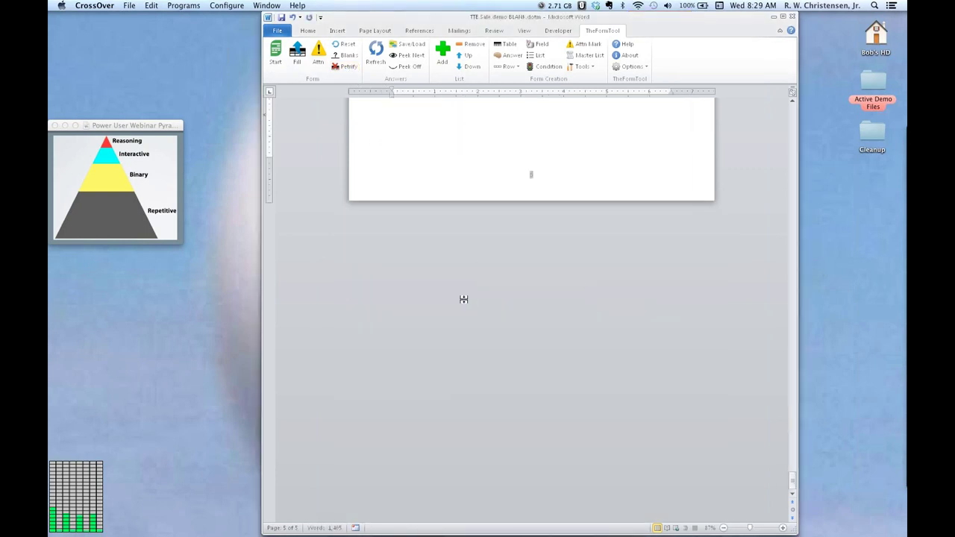
scroll(480, 353, up, 10)
scroll(480, 353, up, 15)
scroll(481, 361, up, 6)
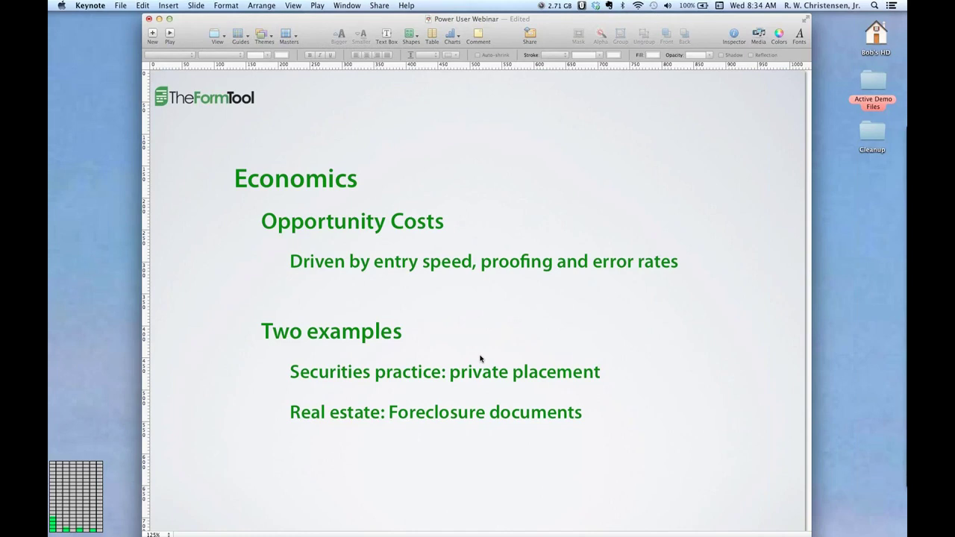
- Advance to the Economics: customer experience slide about the 3700-word term sheet
key(Page_Down)
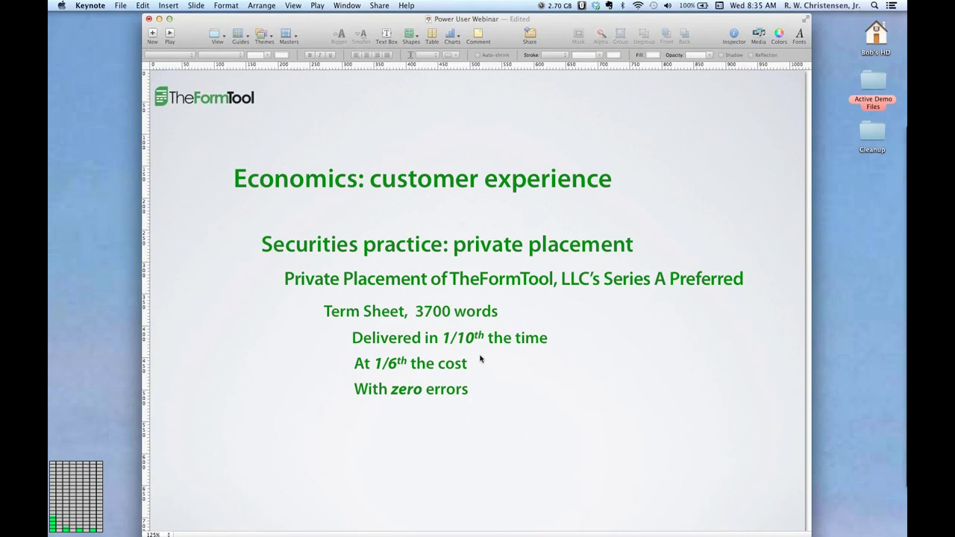
- Advance to the professional experience slide listing the foreclosure forms' date and dollar variables
key(Down)
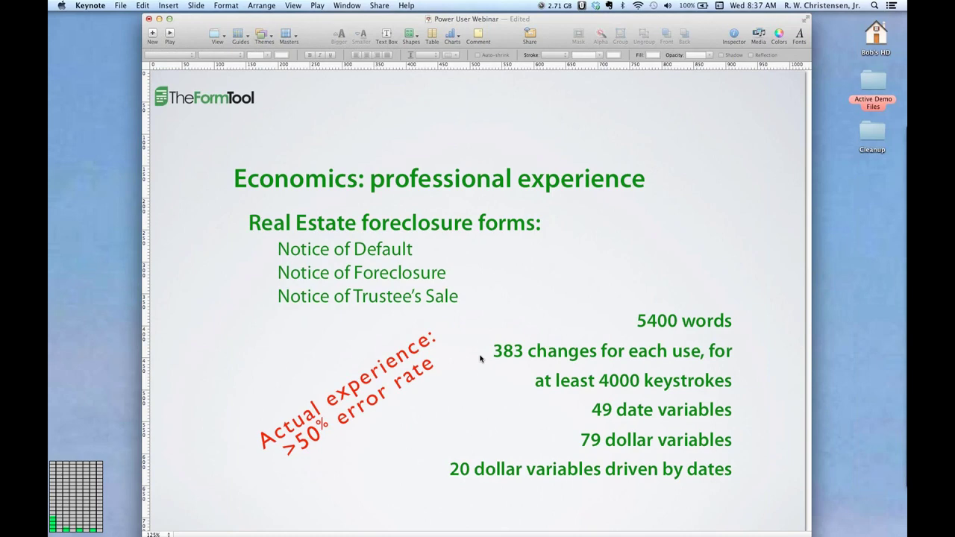
key(Down)
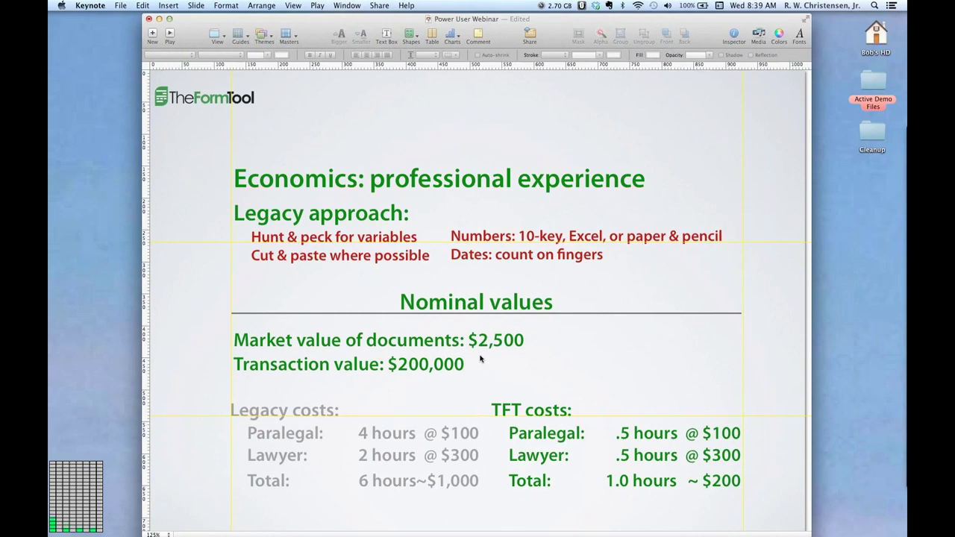
- Advance to the professional results slide showing $750 versus $3600 premium earnings per lawyer hour
key(Down)
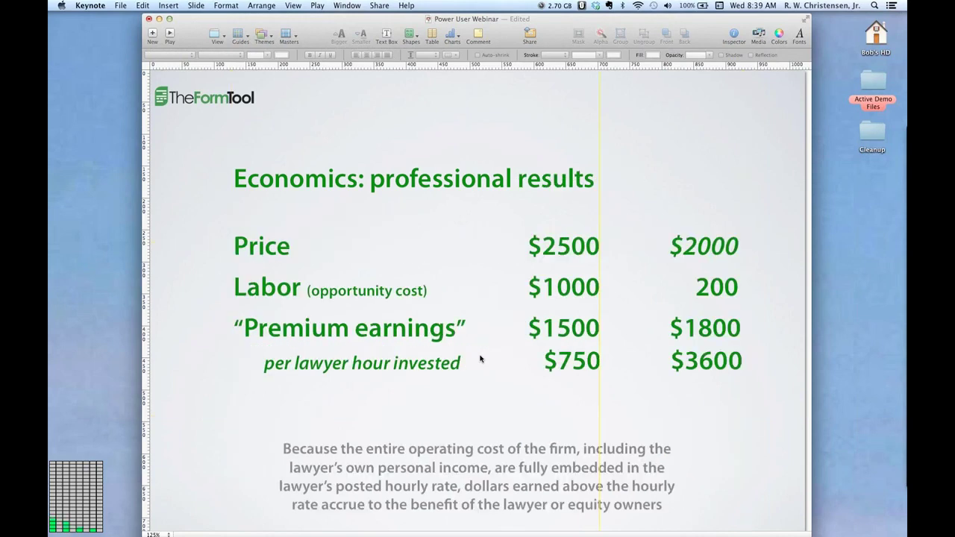